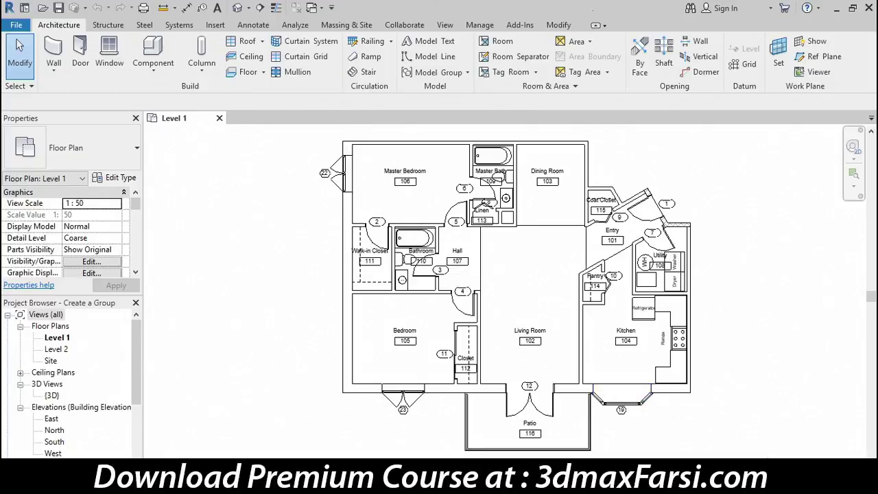
# Step: Select the entire floor plan with a crossing window and start Create Group with GP
pyautogui.moveTo(767, 452); pyautogui.dragTo(288, 137)
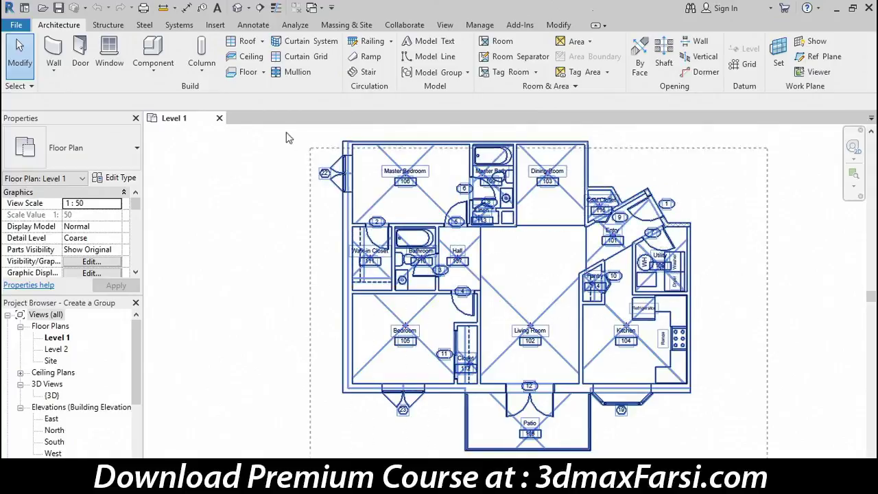
pyautogui.moveTo(288, 137); pyautogui.dragTo(277, 133)
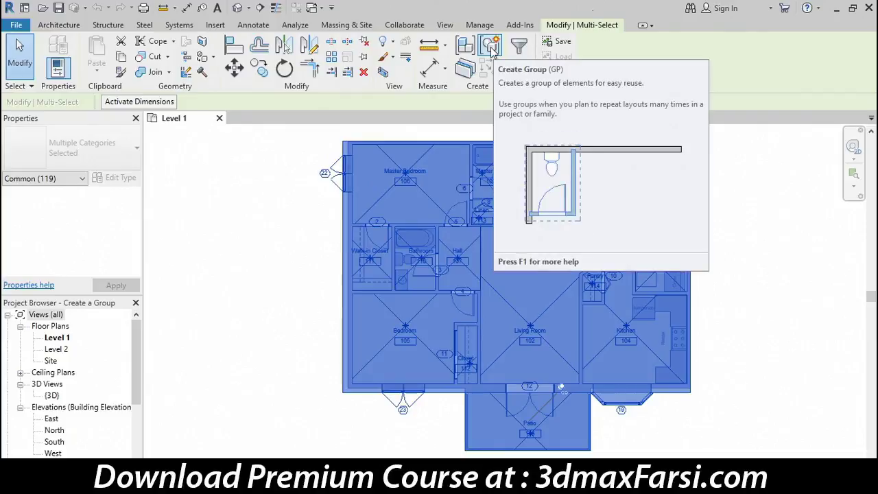
pyautogui.press('g')
pyautogui.press('p')
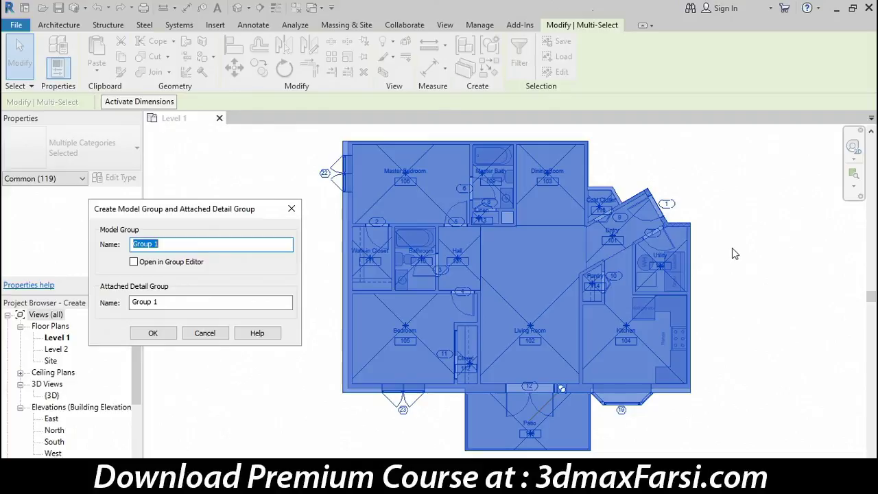
# Step: Name the model group 'Two Bedroom Unit' and the attached detail group 'Tags', then deselect
pyautogui.write('Two Bedroom Unit')
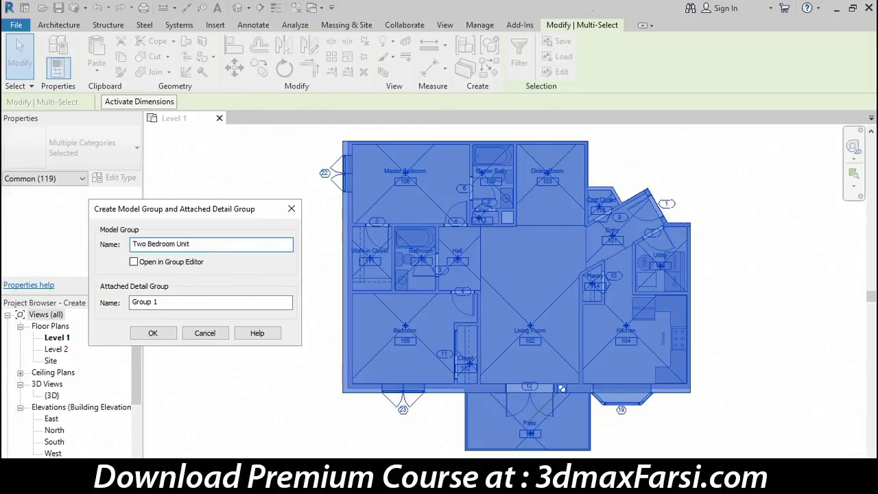
pyautogui.click(231, 304)
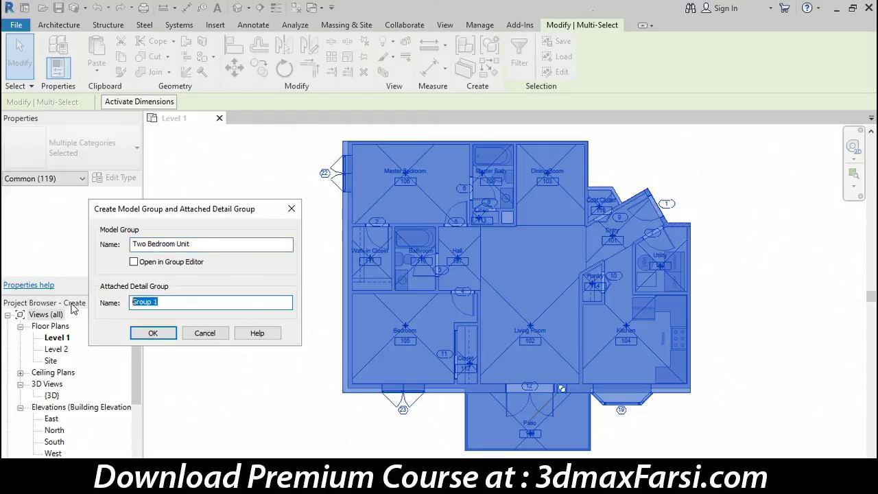
pyautogui.write('Tags')
pyautogui.click(162, 338)
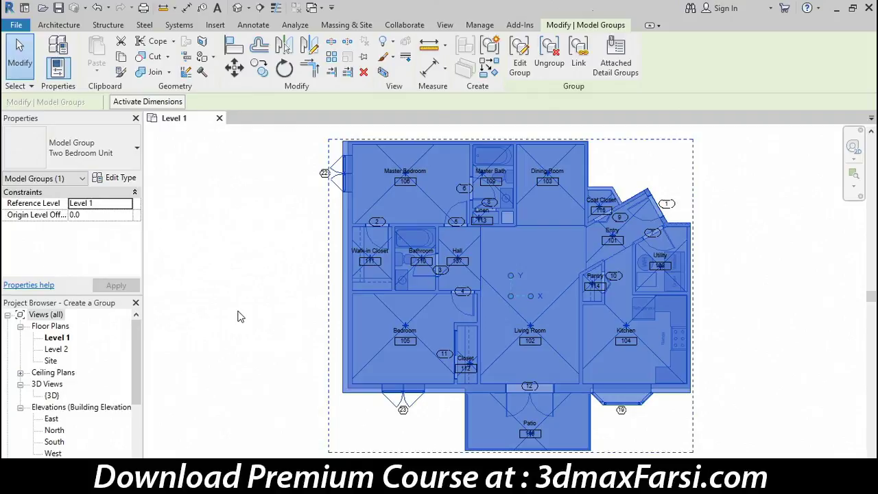
pyautogui.click(254, 260)
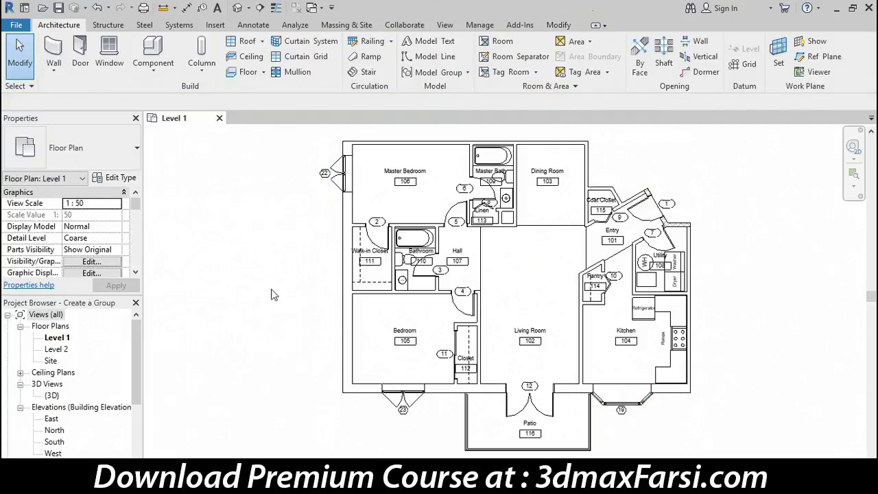
pyautogui.click(342, 317)
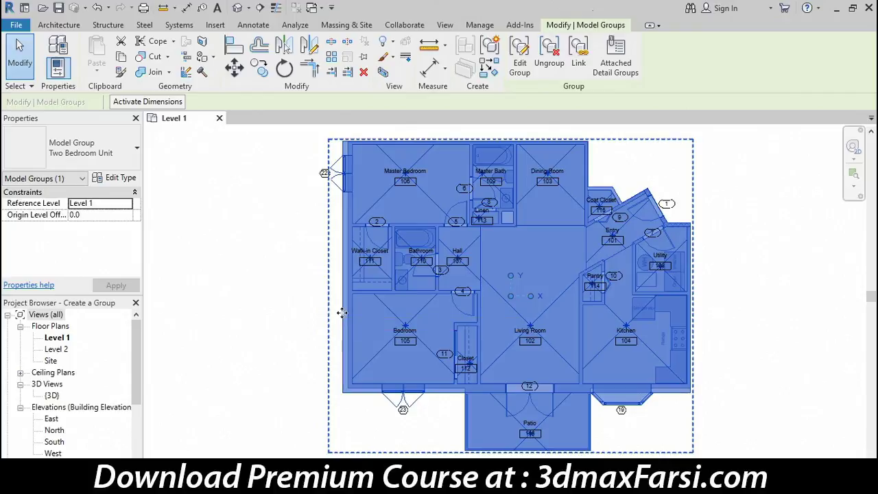
pyautogui.click(253, 288)
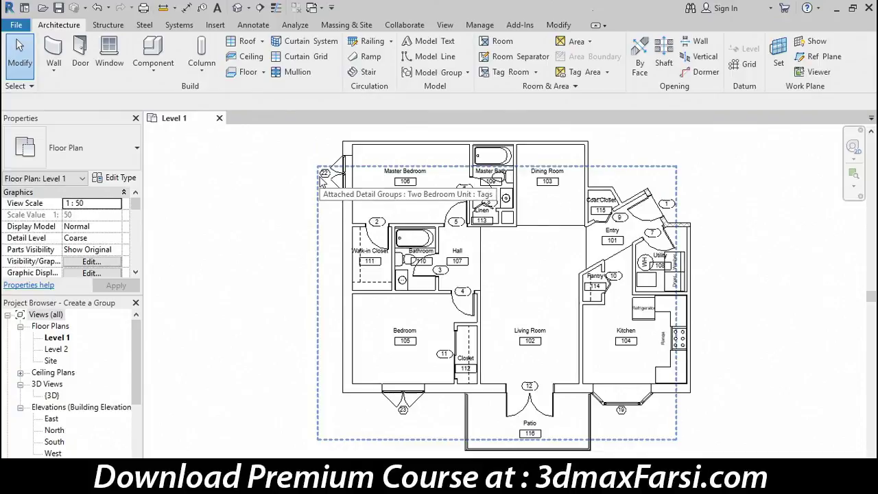
pyautogui.click(323, 177)
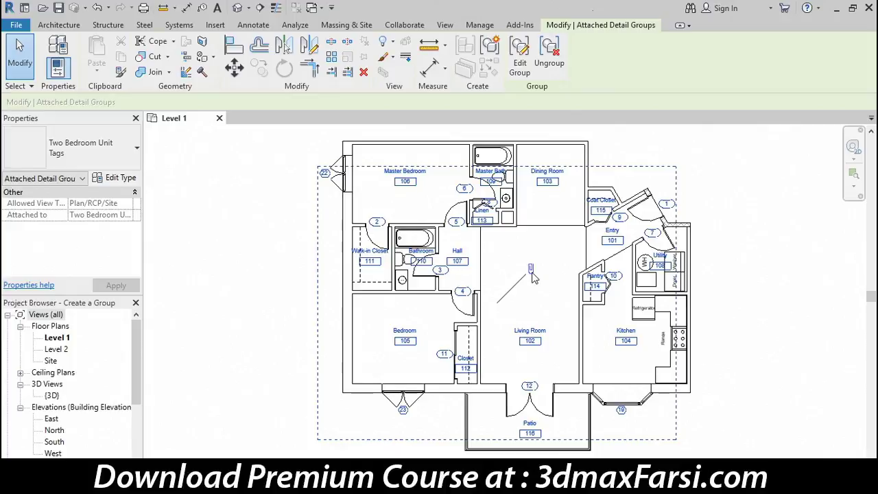
pyautogui.click(297, 293)
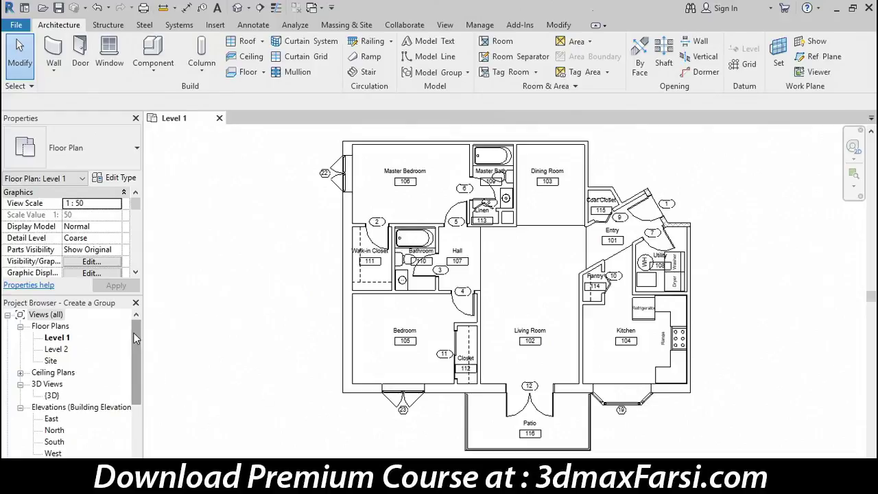
# Step: Browse Groups > Model > Two Bedroom Unit and its Floor Plan: Tags, then drag the unit into the view
pyautogui.moveTo(136, 338); pyautogui.dragTo(138, 397)
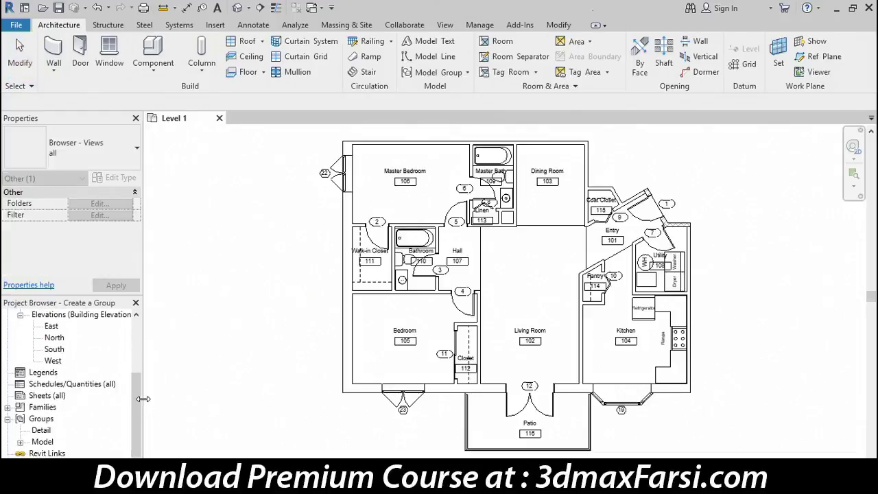
pyautogui.click(44, 420)
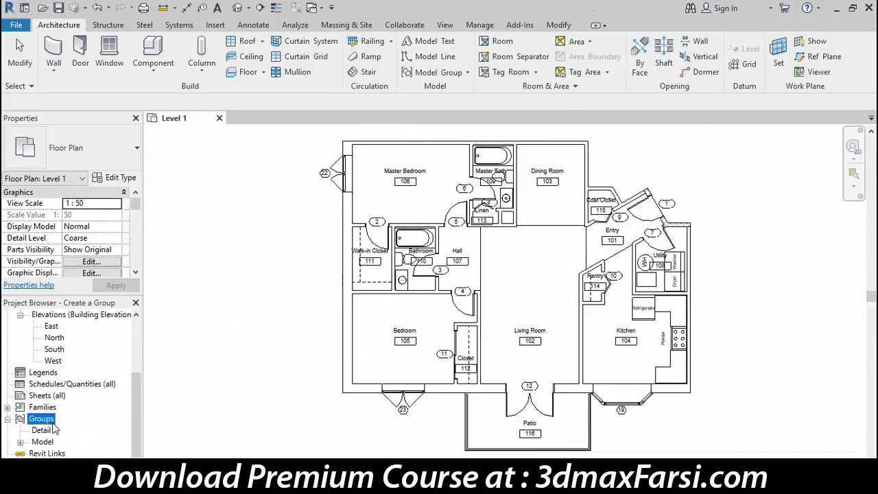
pyautogui.click(44, 443)
pyautogui.click(20, 441)
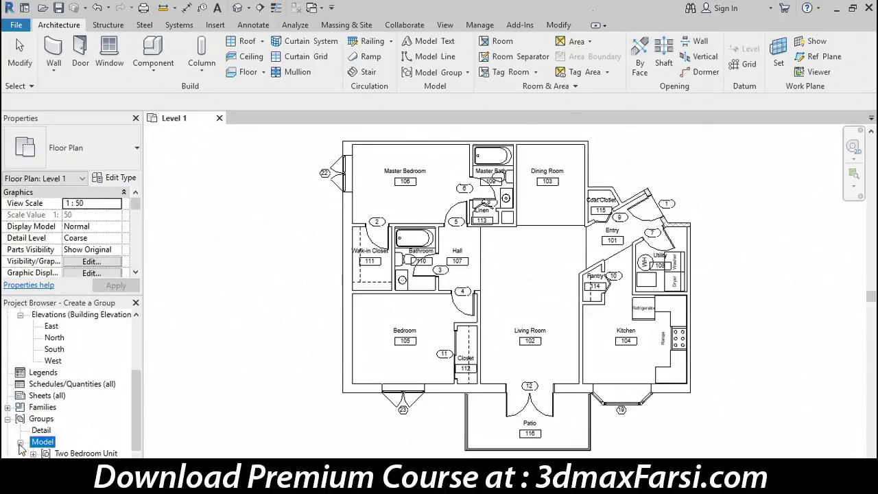
pyautogui.click(70, 453)
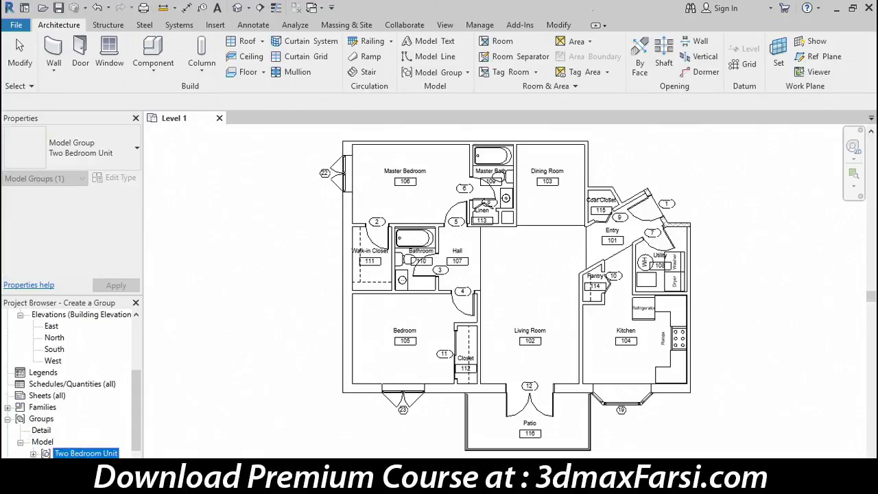
pyautogui.click(33, 454)
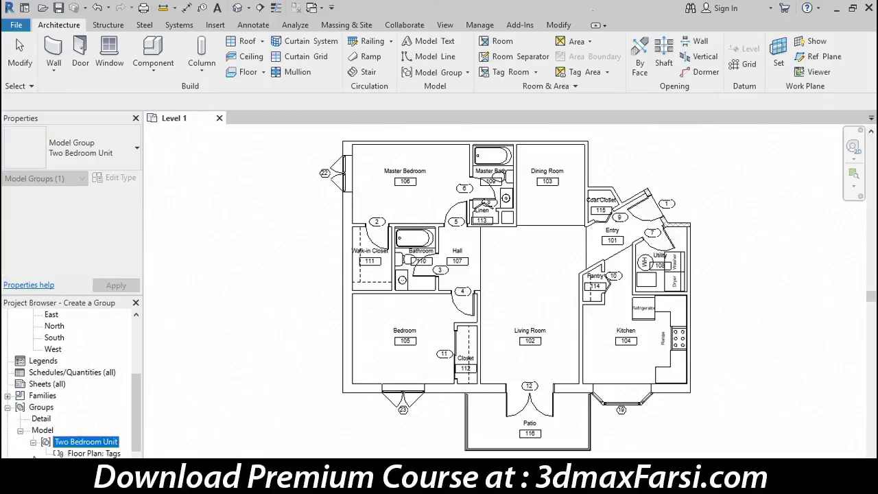
pyautogui.click(85, 454)
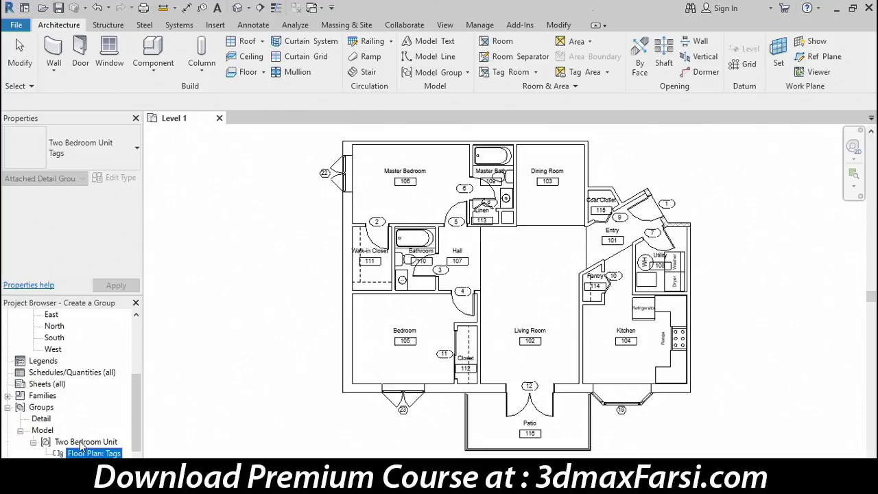
pyautogui.click(81, 443)
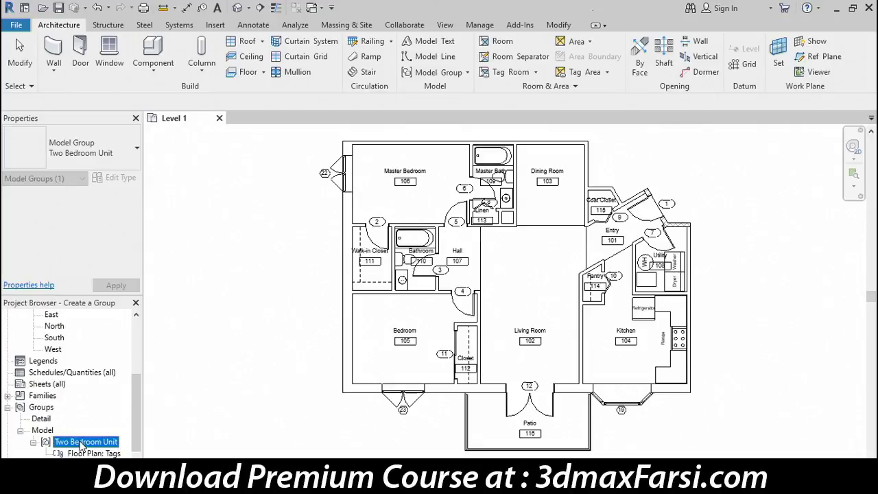
pyautogui.moveTo(80, 443); pyautogui.dragTo(265, 392)
# Step: Place a second Two Bedroom Unit copy in empty space right of the original unit
pyautogui.moveTo(265, 393); pyautogui.dragTo(269, 380)
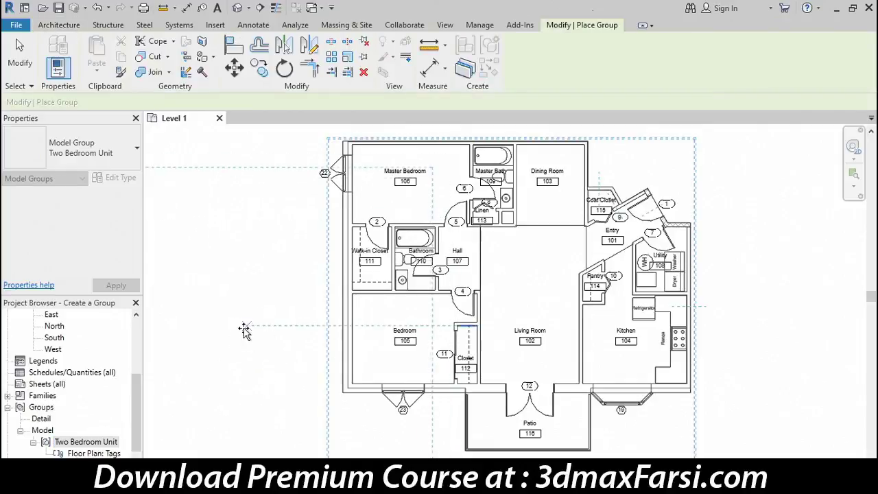
pyautogui.moveTo(269, 380)
pyautogui.mouseDown()
pyautogui.moveTo(823, 283)
pyautogui.moveTo(835, 302)
pyautogui.mouseUp()
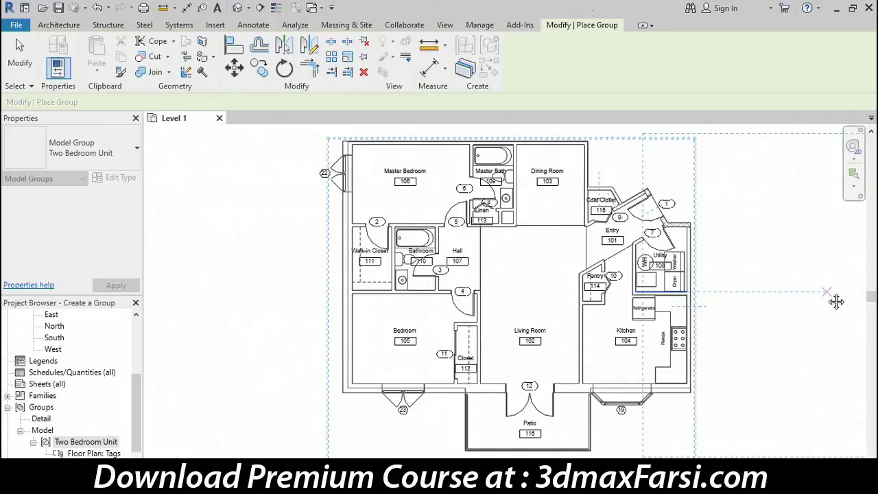
pyautogui.moveTo(835, 302); pyautogui.dragTo(405, 304, button='middle')
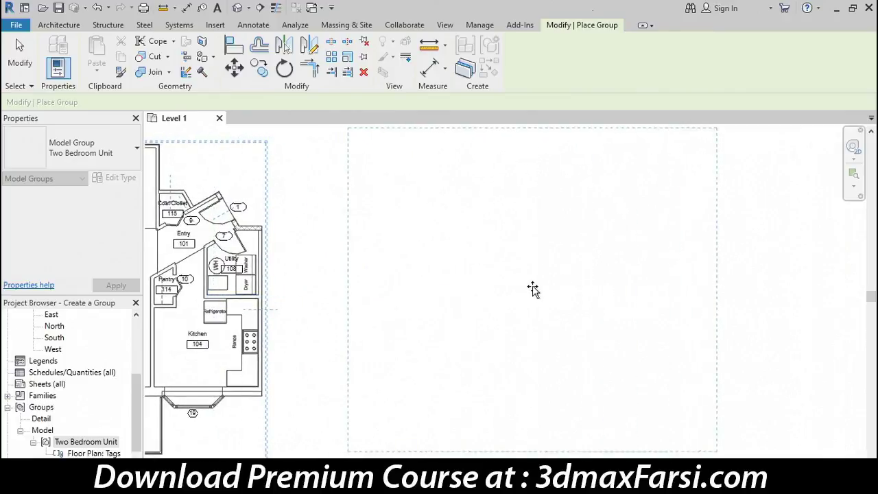
pyautogui.click(533, 294)
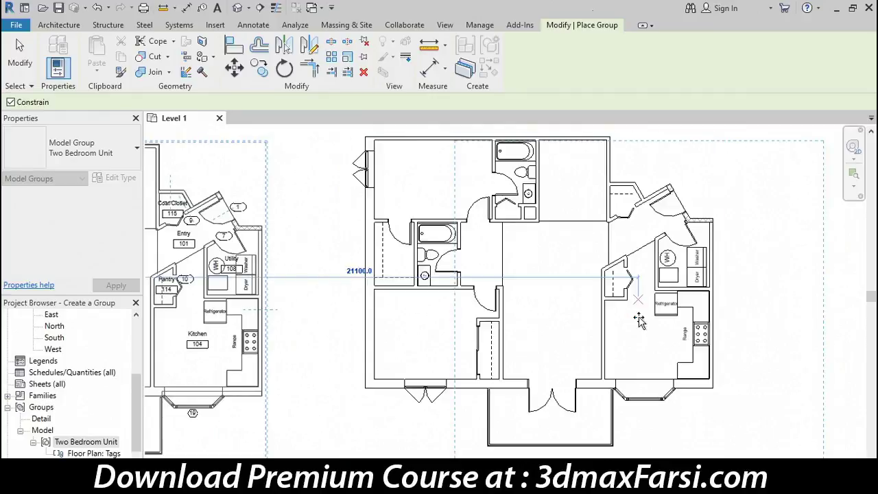
pyautogui.click(20, 55)
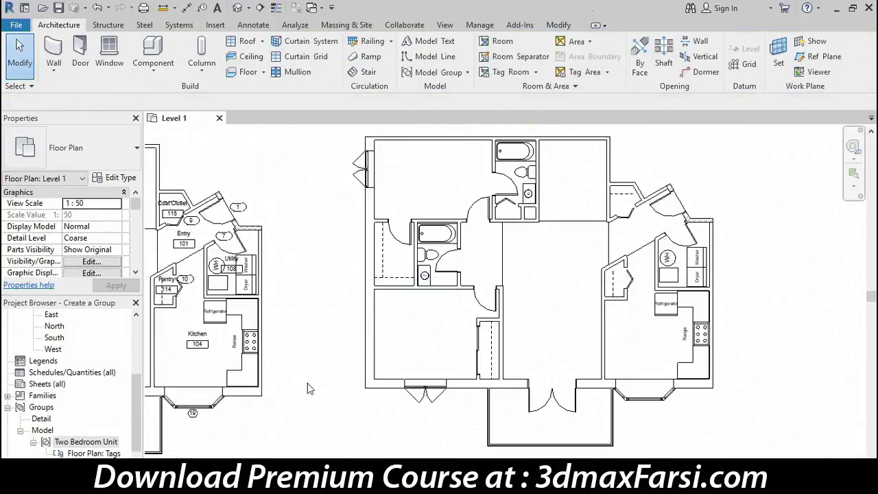
# Step: Move the copied group's origin grip to its top-left corner, then clear the selection
pyautogui.click(366, 358)
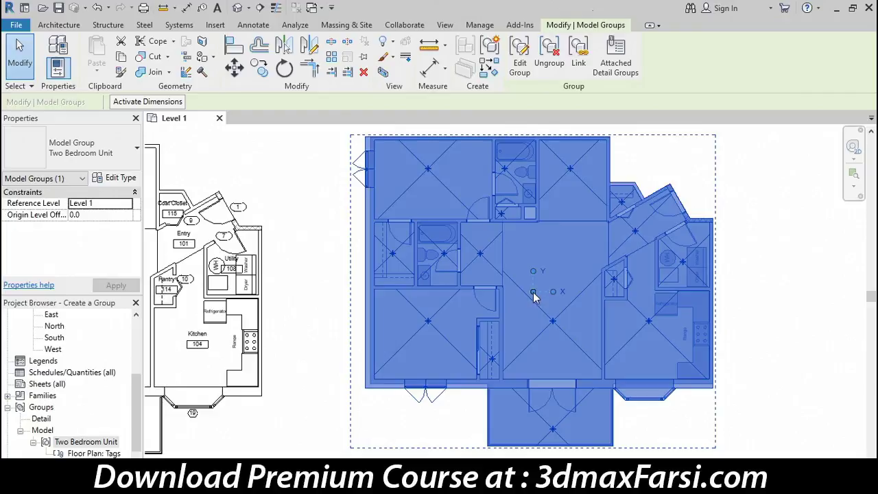
pyautogui.moveTo(535, 296)
pyautogui.mouseDown()
pyautogui.moveTo(555, 266)
pyautogui.moveTo(370, 140)
pyautogui.mouseUp()
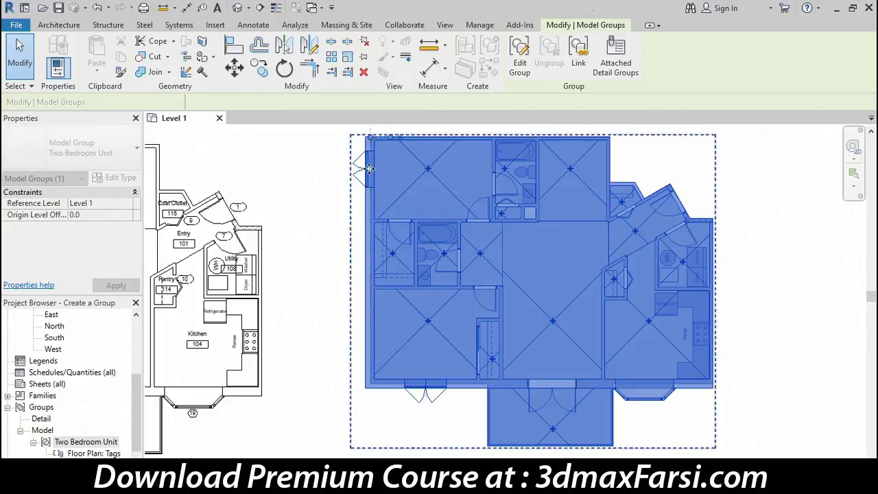
pyautogui.moveTo(342, 260)
pyautogui.mouseDown(button='middle')
pyautogui.moveTo(488, 322)
pyautogui.moveTo(627, 327)
pyautogui.mouseUp(button='middle')
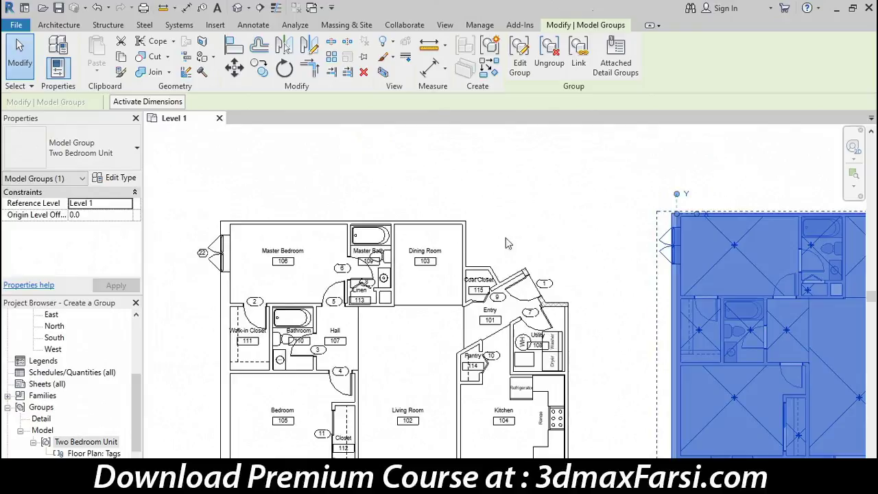
pyautogui.click(458, 231)
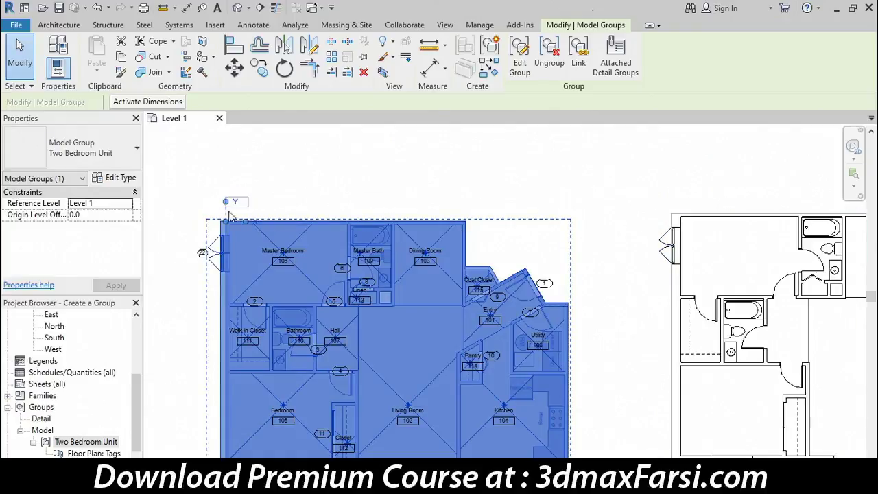
pyautogui.click(426, 175)
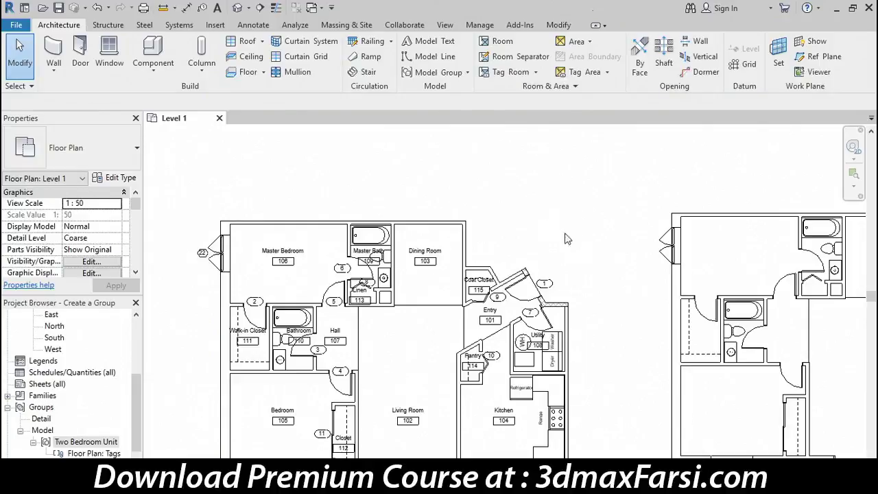
# Step: Place a third Two Bedroom Unit instance via Create Instance, right of the existing copy
pyautogui.scroll(-3, 586, 255)
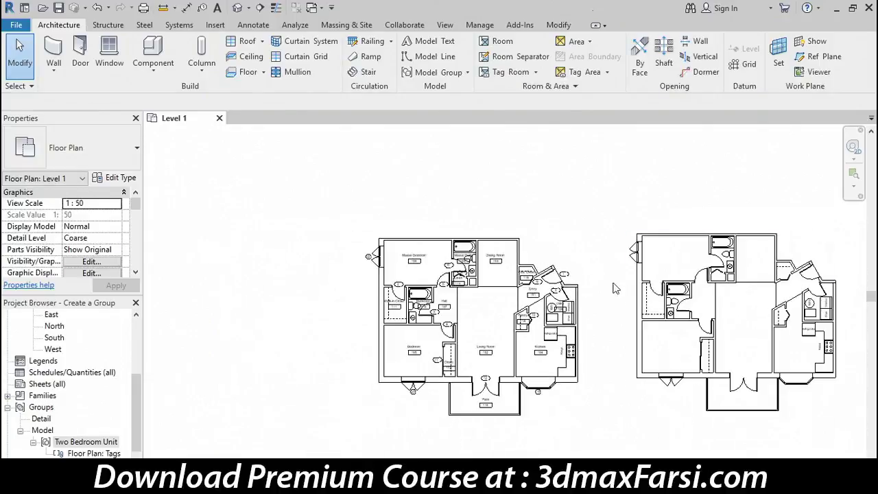
pyautogui.moveTo(739, 315); pyautogui.dragTo(426, 290, button='middle')
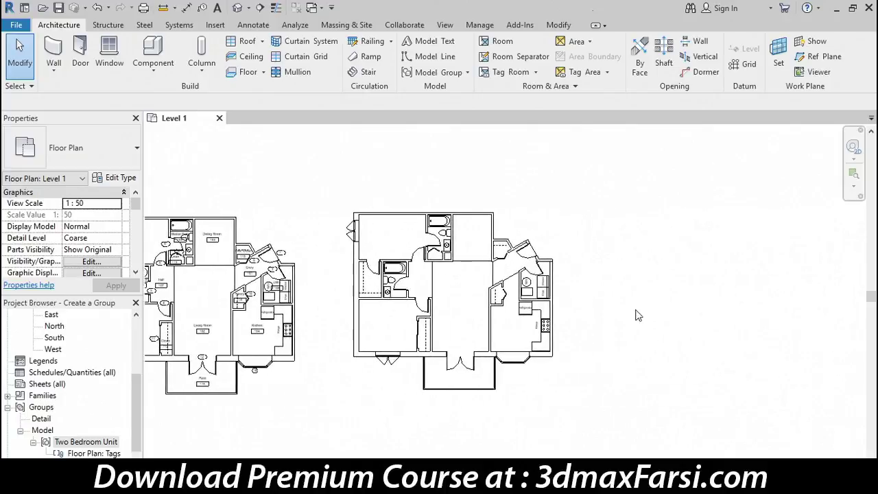
pyautogui.click(68, 444)
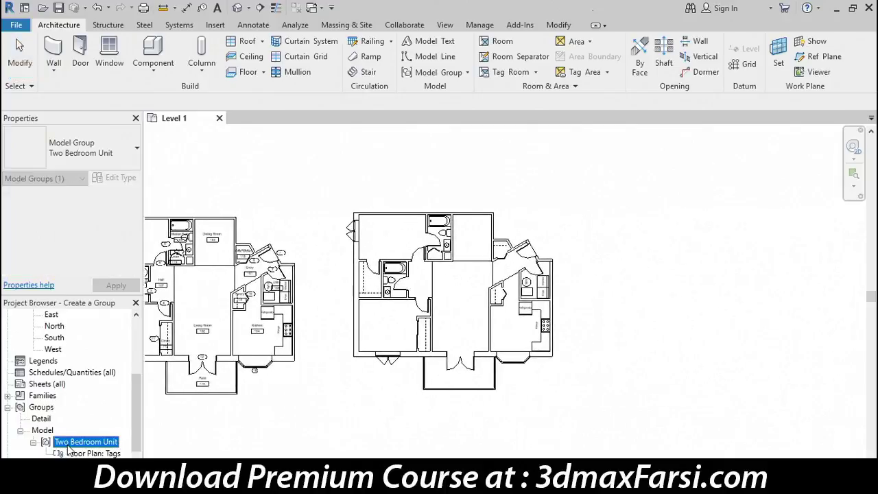
pyautogui.rightClick(77, 445)
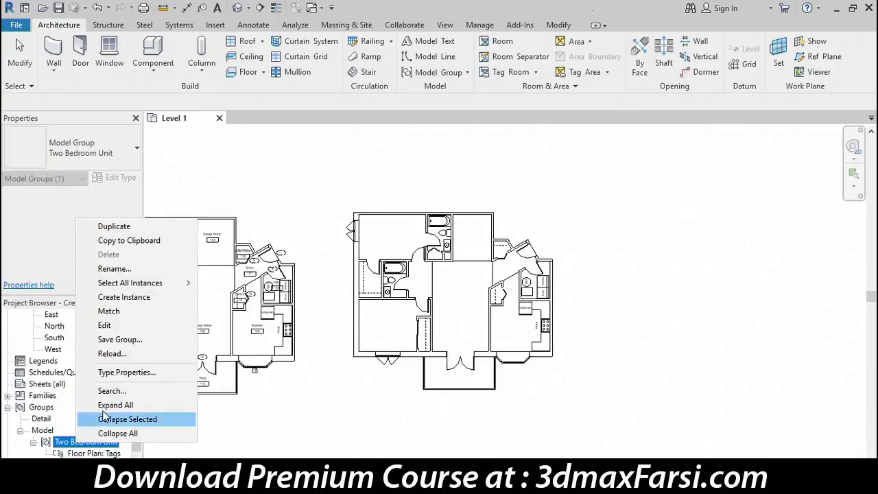
pyautogui.click(135, 302)
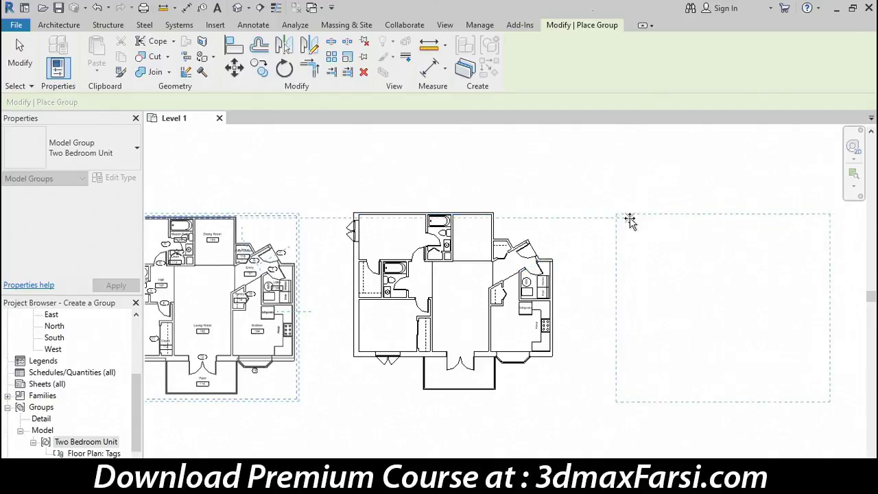
pyautogui.click(630, 212)
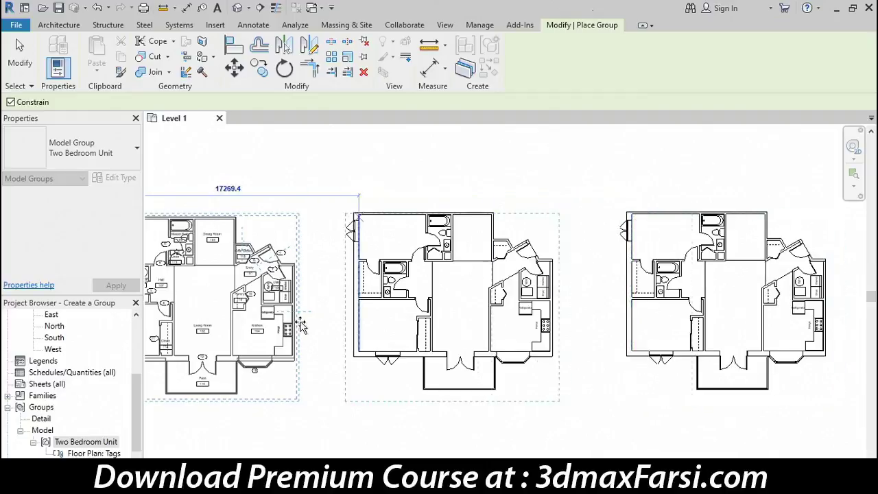
pyautogui.click(25, 72)
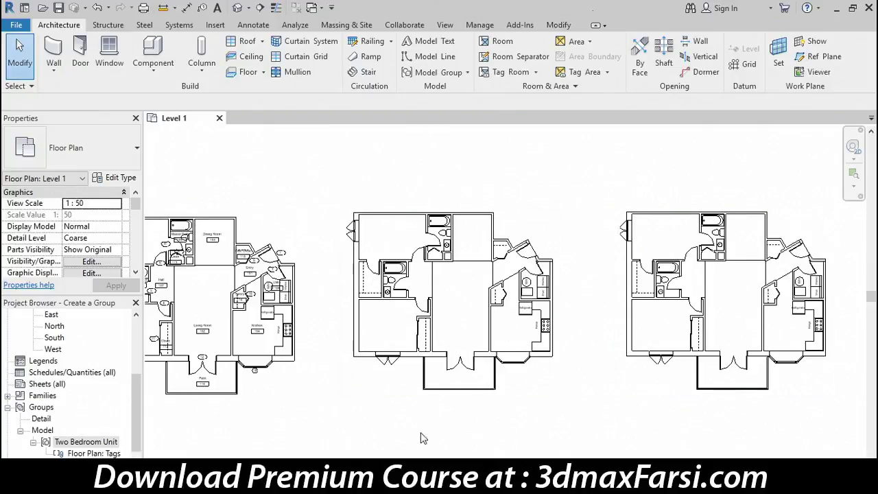
# Step: Open the middle Two Bedroom Unit group for editing and select its upper-left window
pyautogui.click(363, 343)
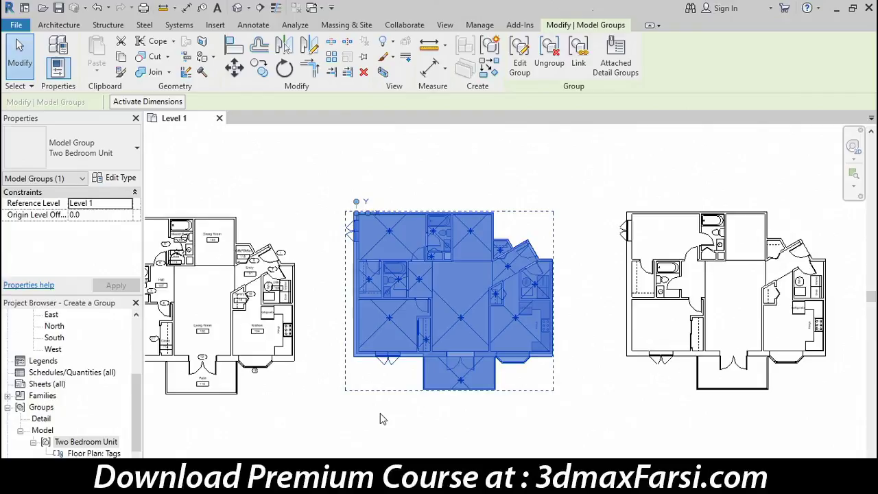
pyautogui.click(518, 68)
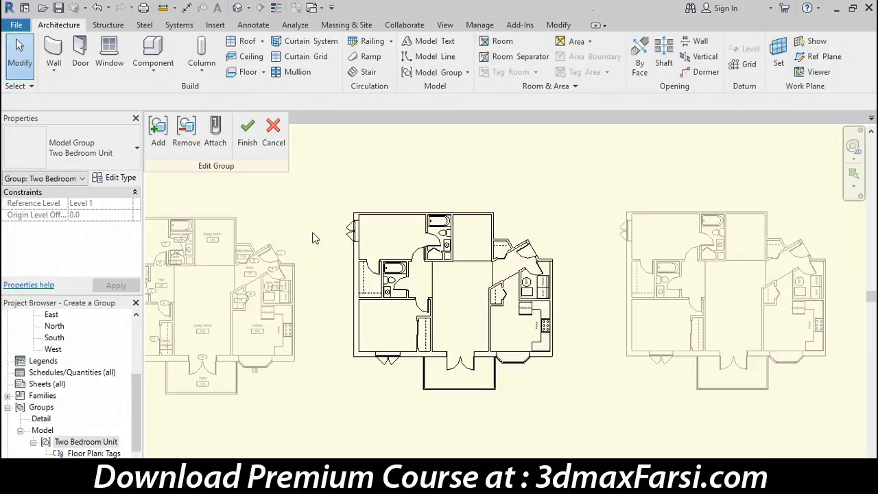
pyautogui.click(352, 234)
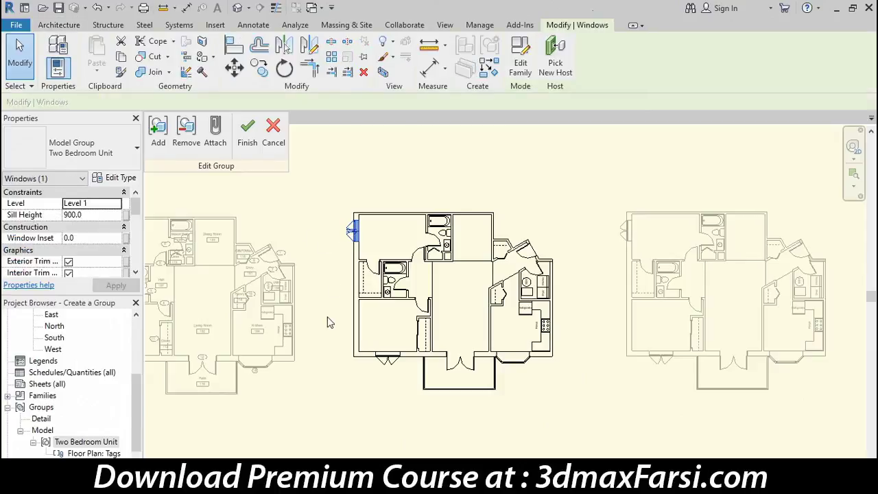
# Step: Copy the upper-left casement window to a spot lower on the group's left wall
pyautogui.click(261, 74)
pyautogui.click(352, 227)
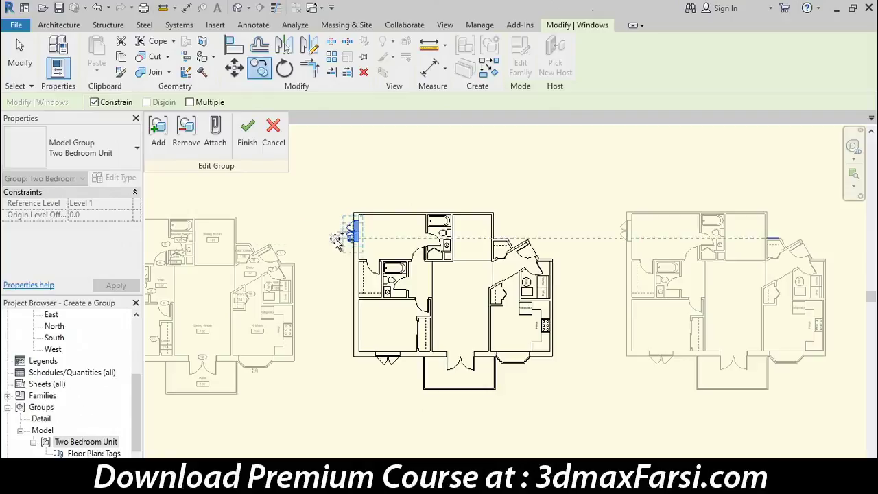
pyautogui.click(335, 328)
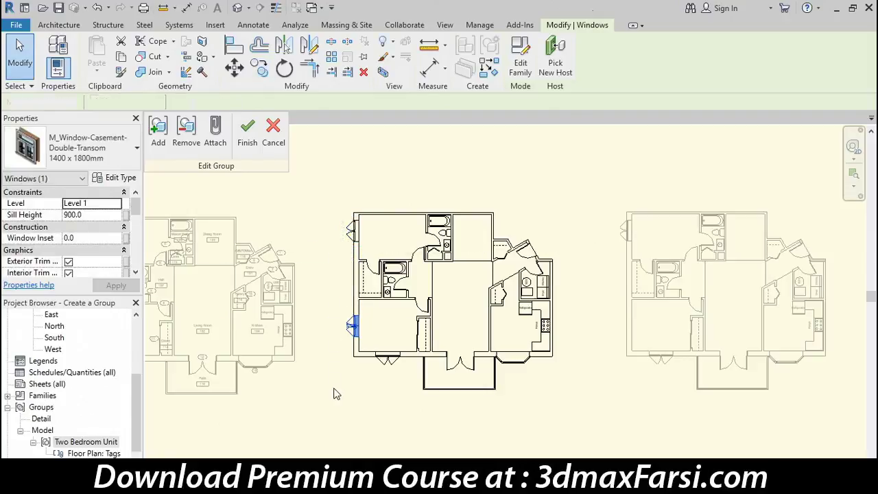
pyautogui.press('Escape')
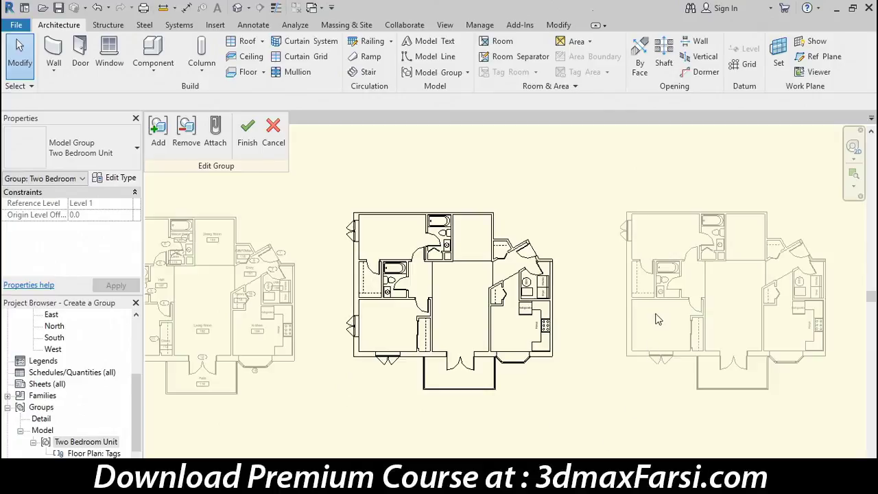
pyautogui.moveTo(416, 428); pyautogui.dragTo(485, 430, button='middle')
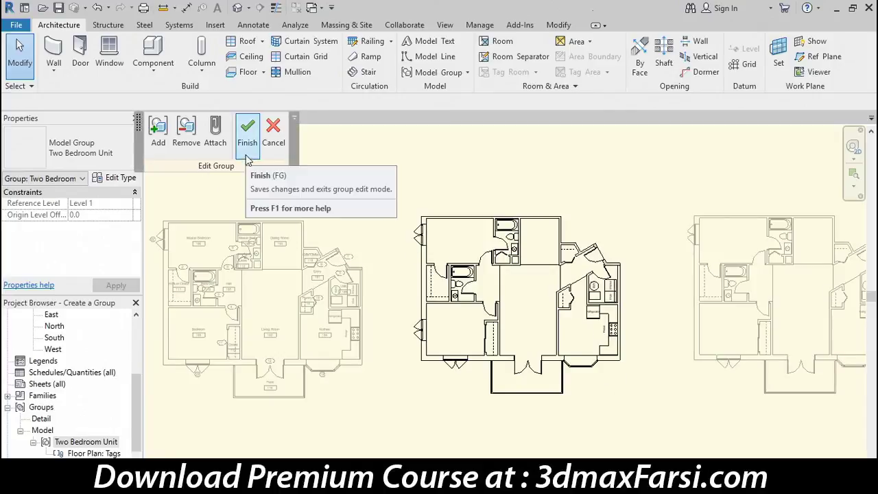
# Step: Finish the group edit with FG to save the added window
pyautogui.press('f')
pyautogui.press('g')
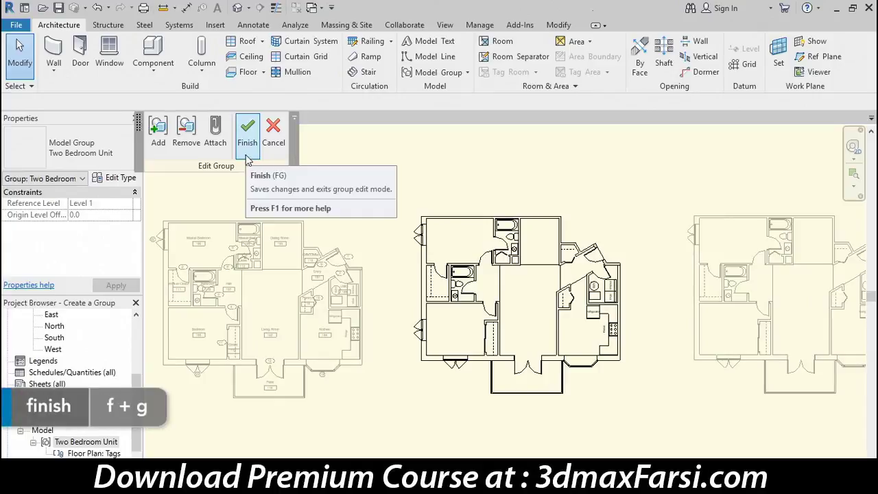
pyautogui.click(248, 158)
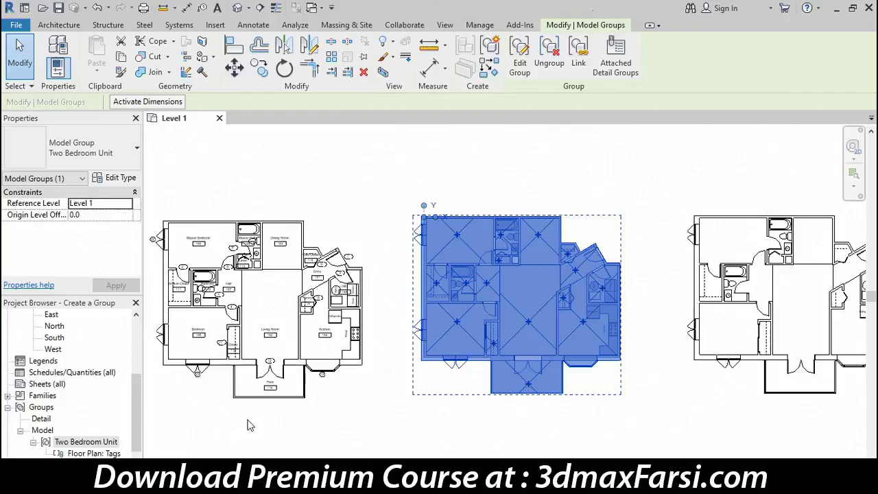
pyautogui.click(234, 436)
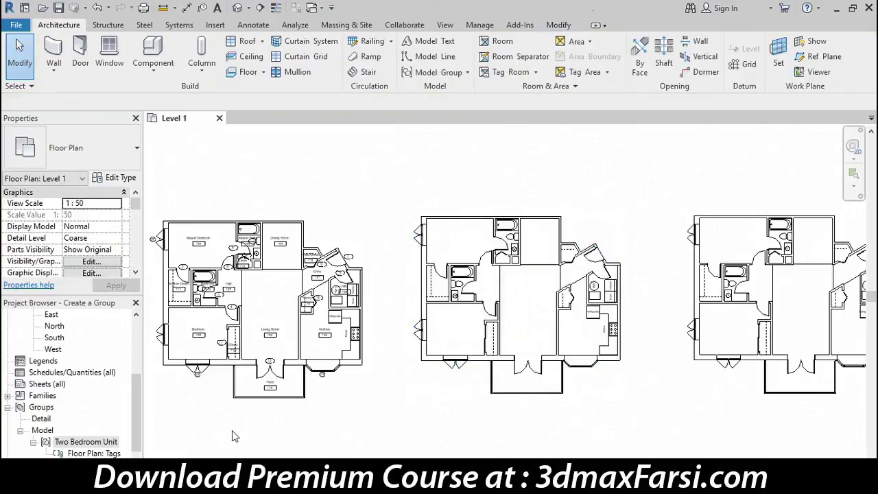
pyautogui.moveTo(238, 438); pyautogui.dragTo(322, 443, button='middle')
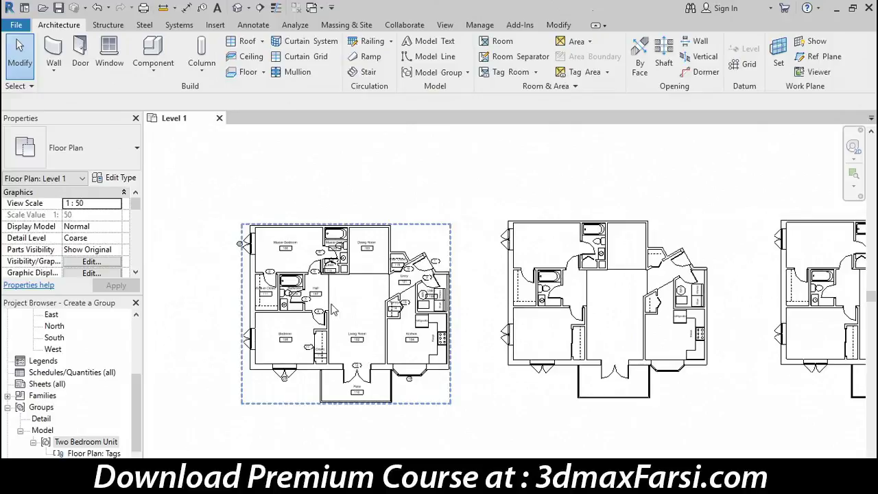
pyautogui.scroll(2, 255, 347)
pyautogui.scroll(3, 252, 350)
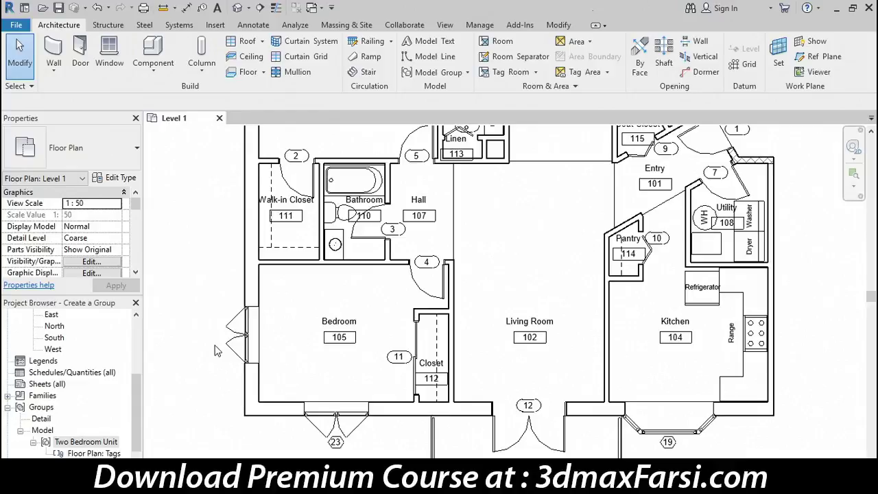
pyautogui.scroll(-2, 576, 351)
pyautogui.scroll(-1, 607, 361)
pyautogui.moveTo(606, 362); pyautogui.dragTo(407, 374, button='middle')
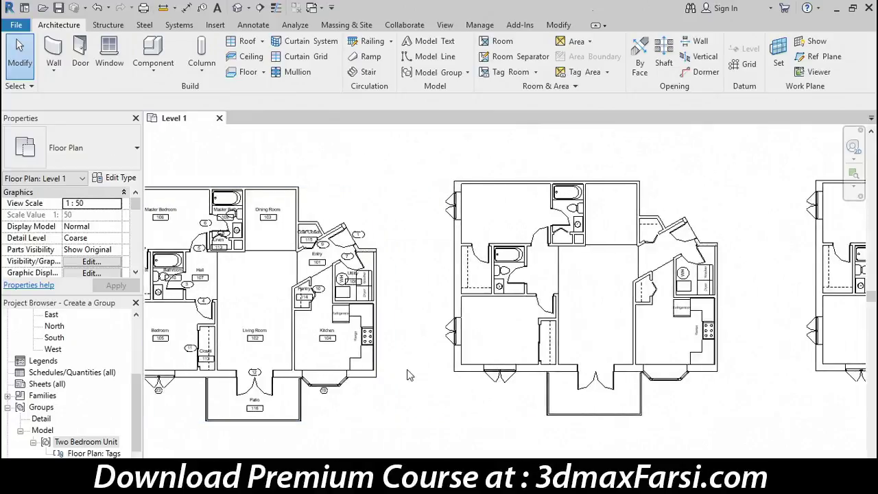
pyautogui.scroll(-3, 407, 375)
pyautogui.scroll(2, 417, 398)
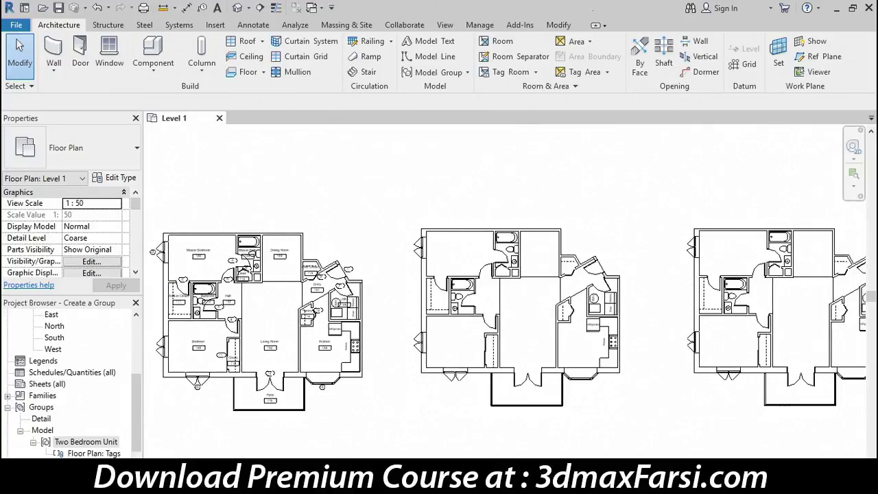
# Step: Attach the Floor Plan: Tags detail group to both the middle and right unit groups
pyautogui.click(618, 378)
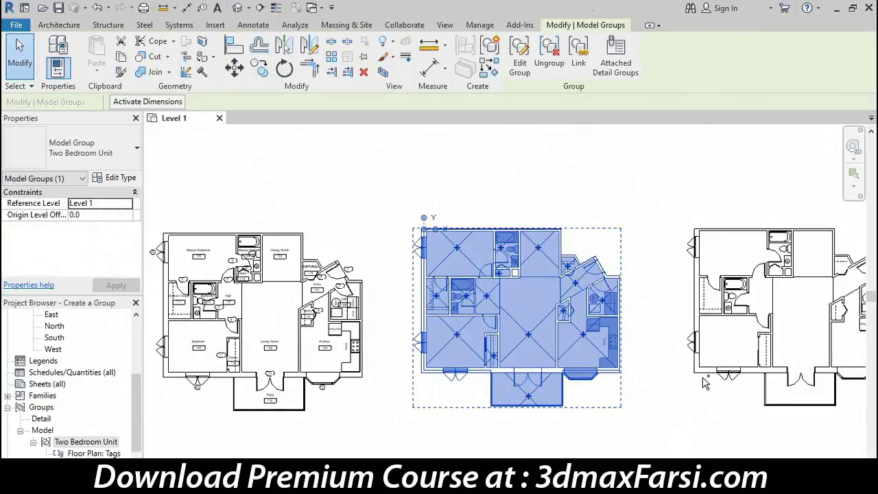
pyautogui.keyDown('ctrl'); pyautogui.click(706, 380); pyautogui.keyUp('ctrl')
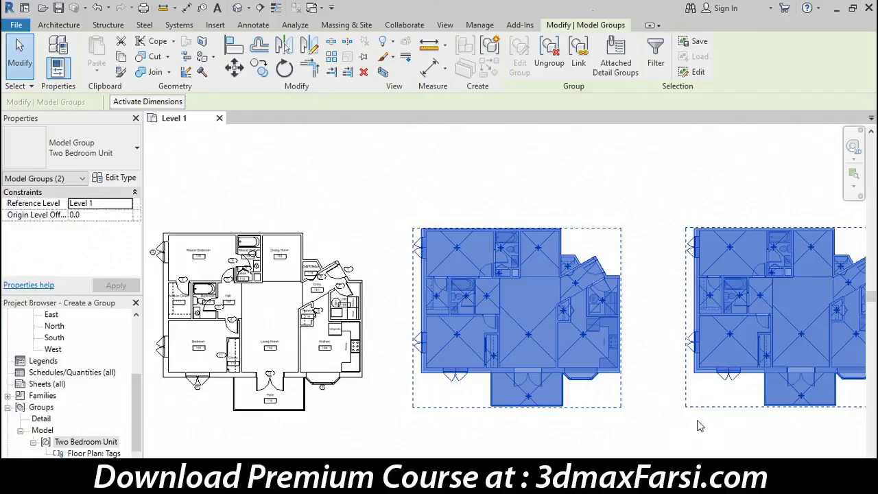
pyautogui.click(621, 76)
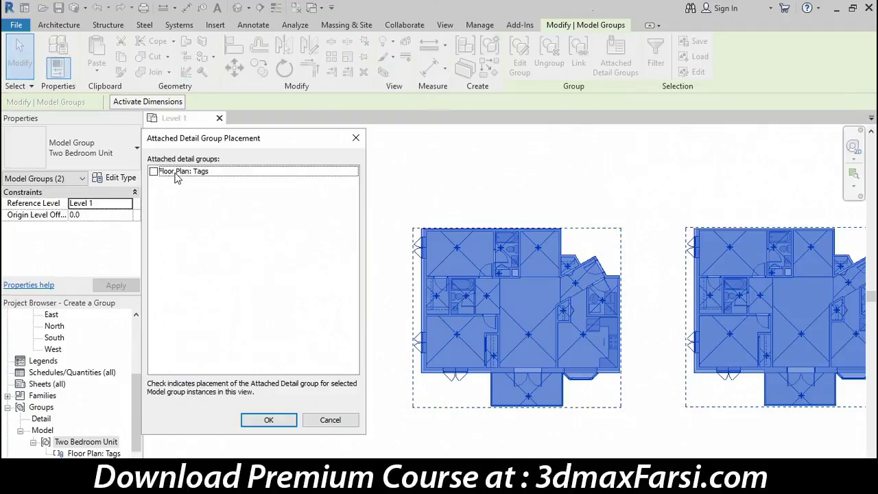
pyautogui.click(153, 173)
pyautogui.click(273, 423)
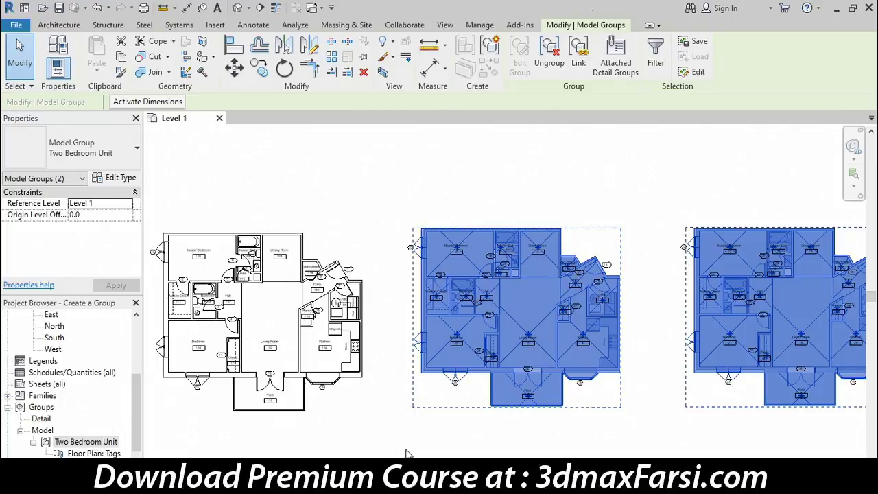
pyautogui.press('Escape')
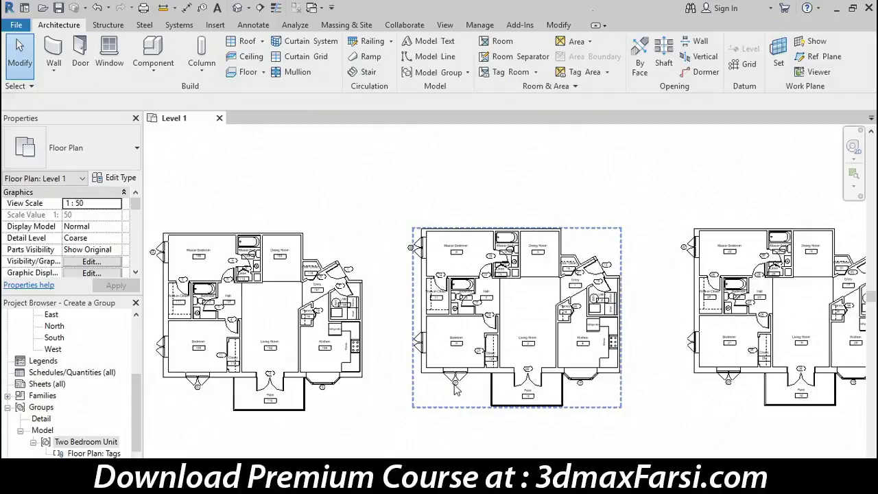
# Step: Edit the middle unit's attached Tags group and start Tag by Category with leaders off
pyautogui.click(409, 251)
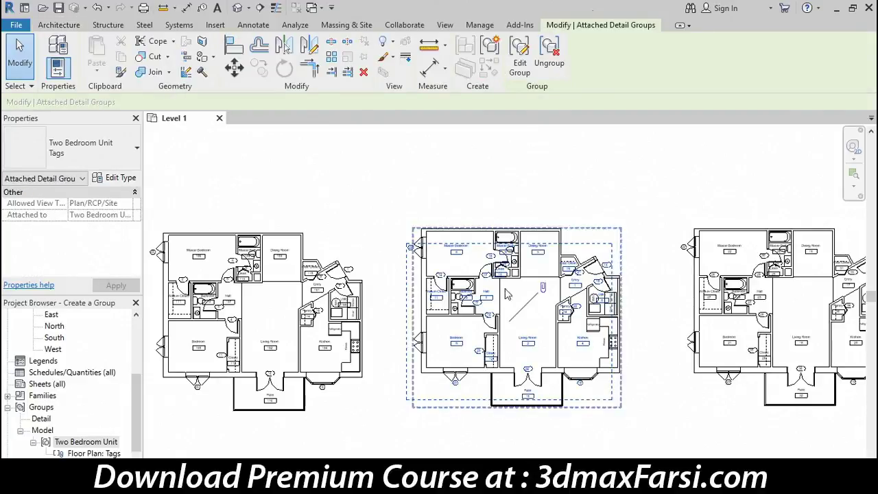
pyautogui.click(520, 65)
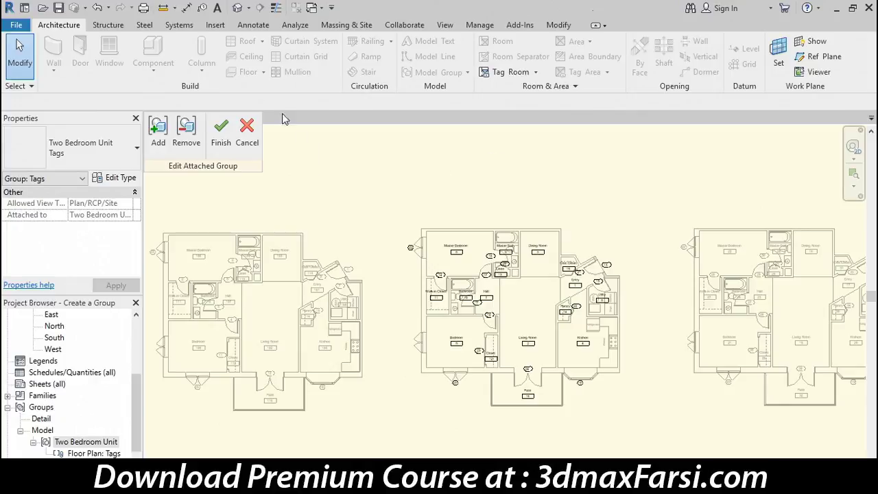
pyautogui.click(202, 10)
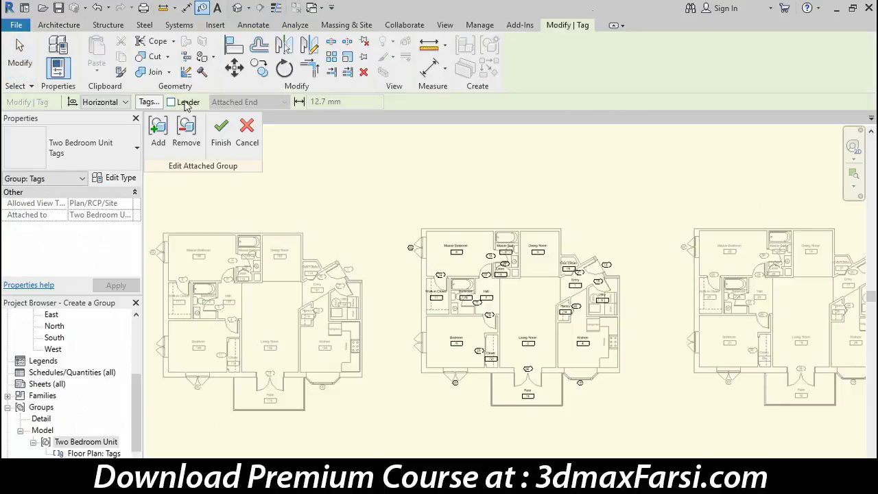
pyautogui.click(171, 102)
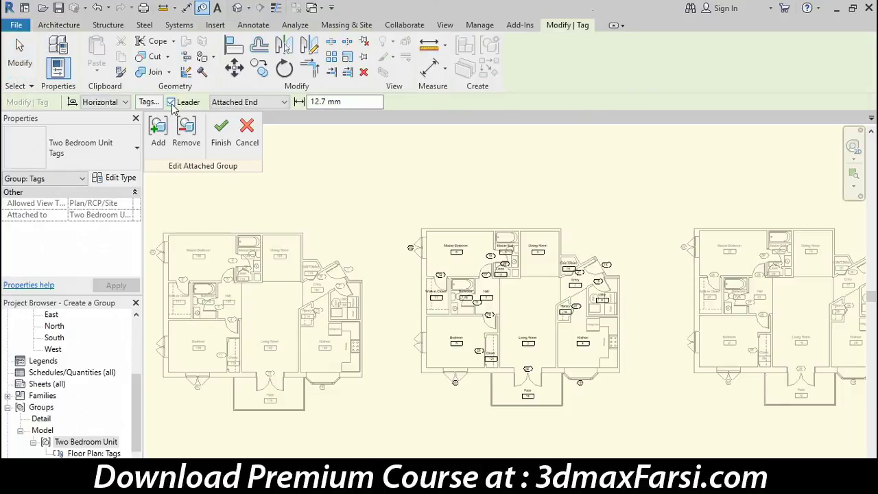
pyautogui.click(172, 104)
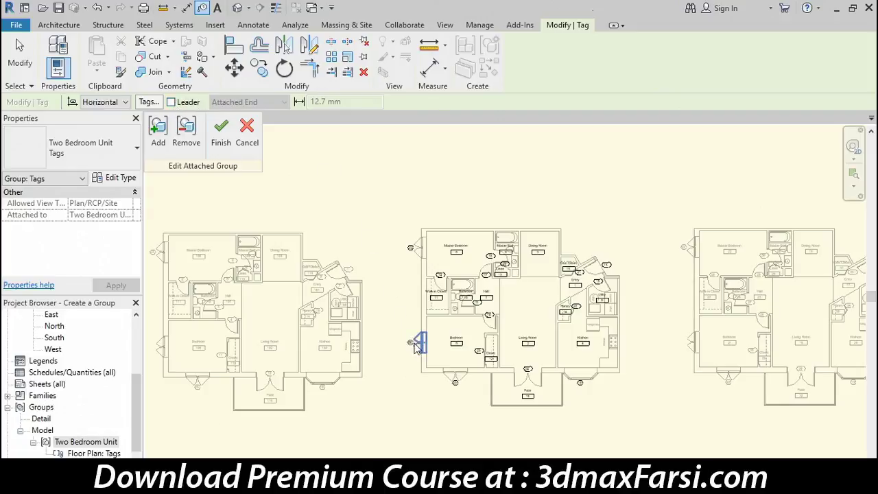
# Step: Select the middle unit's left-side tag, then finish the attached group edit and deselect
pyautogui.click(412, 345)
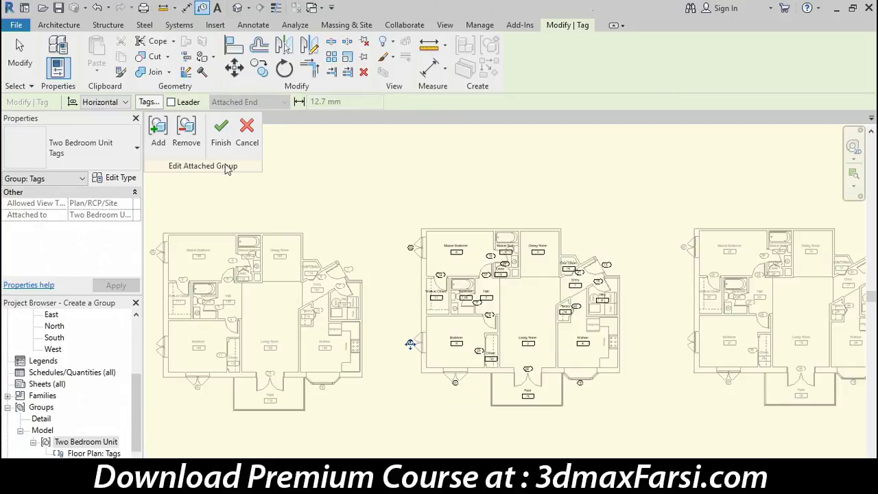
pyautogui.click(221, 131)
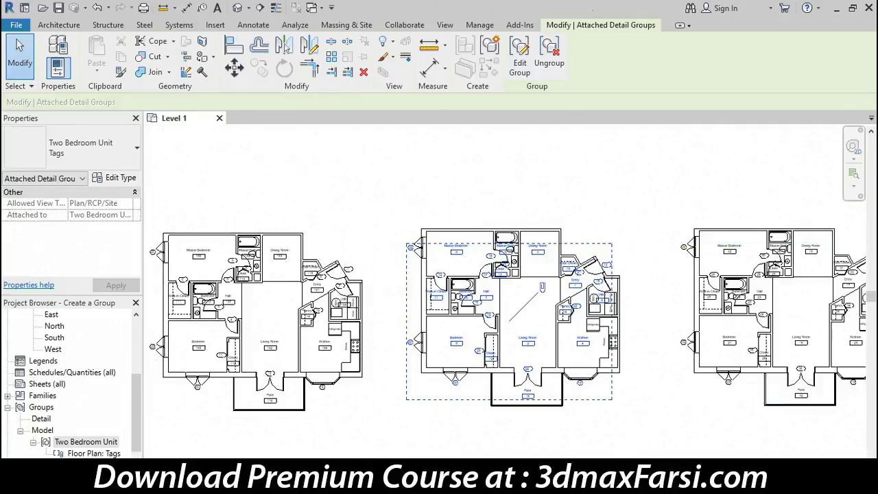
pyautogui.click(443, 435)
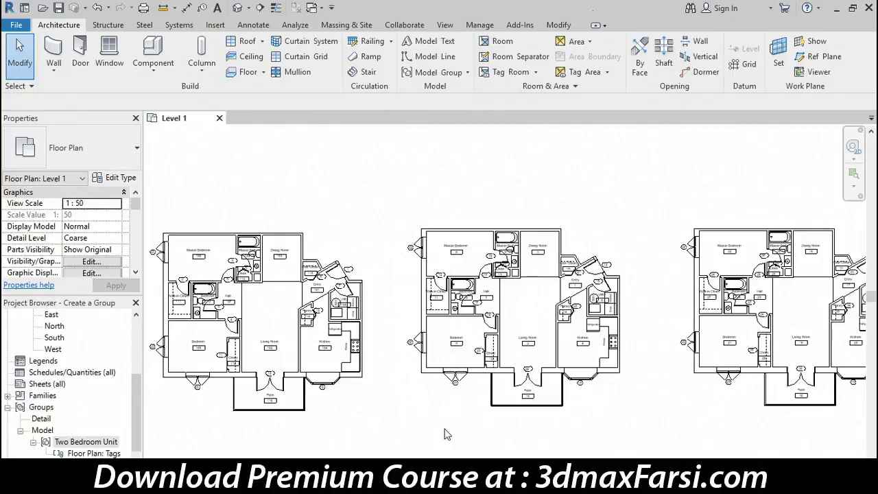
pyautogui.scroll(3, 326, 294)
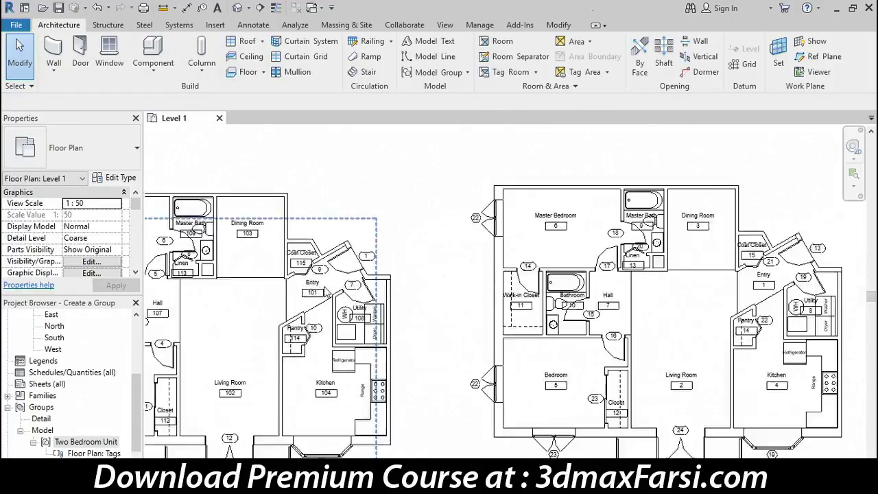
pyautogui.scroll(3, 327, 293)
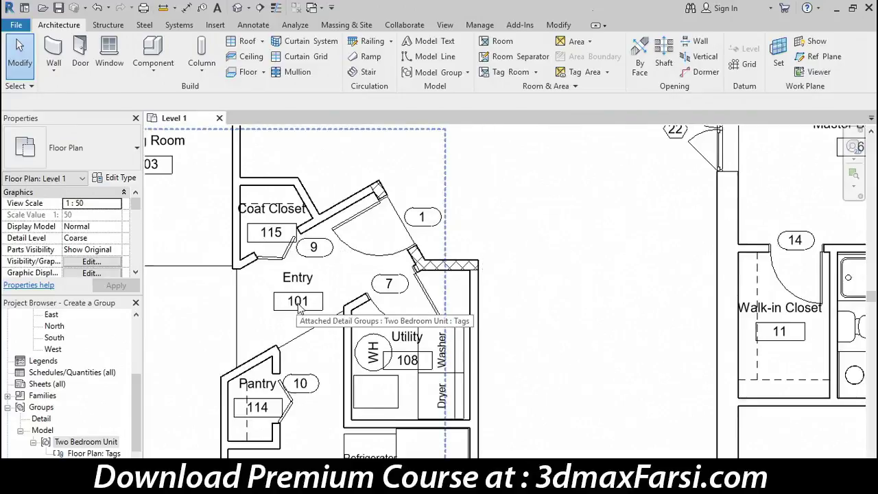
pyautogui.moveTo(812, 237)
pyautogui.mouseDown(button='middle')
pyautogui.moveTo(155, 327)
pyautogui.moveTo(7, 299)
pyautogui.mouseUp(button='middle')
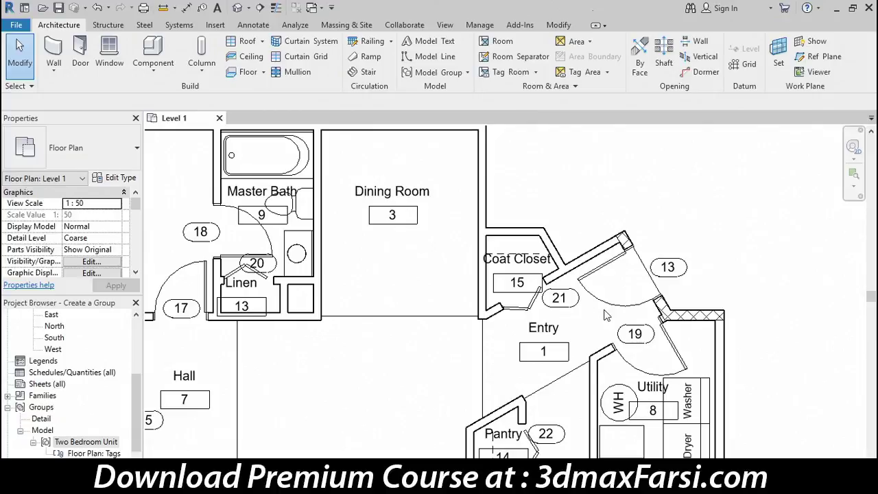
pyautogui.moveTo(361, 321)
pyautogui.mouseDown(button='middle')
pyautogui.moveTo(471, 322)
pyautogui.moveTo(695, 348)
pyautogui.mouseUp(button='middle')
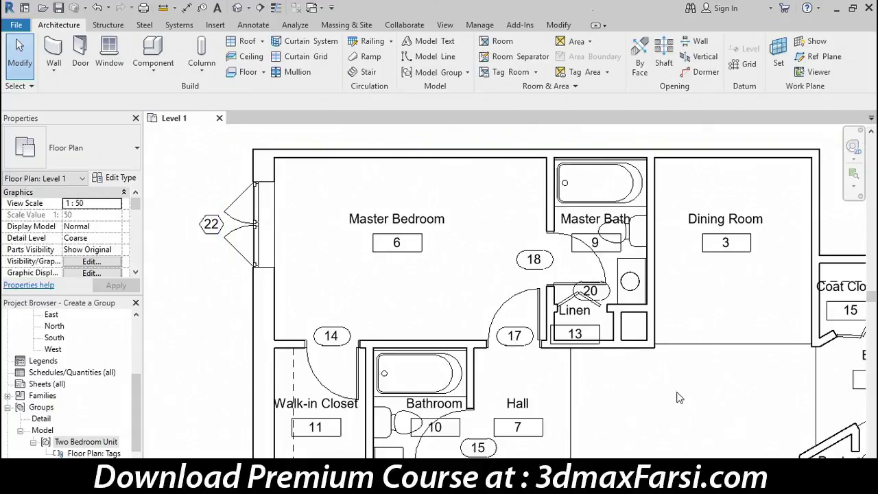
pyautogui.scroll(-3, 678, 389)
pyautogui.moveTo(662, 398)
pyautogui.mouseDown(button='middle')
pyautogui.moveTo(441, 260)
pyautogui.moveTo(439, 274)
pyautogui.mouseUp(button='middle')
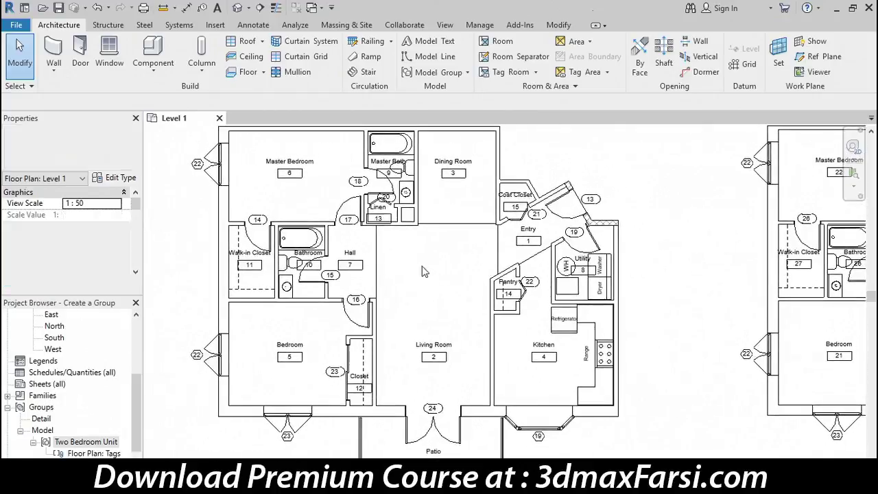
pyautogui.scroll(-2, 356, 309)
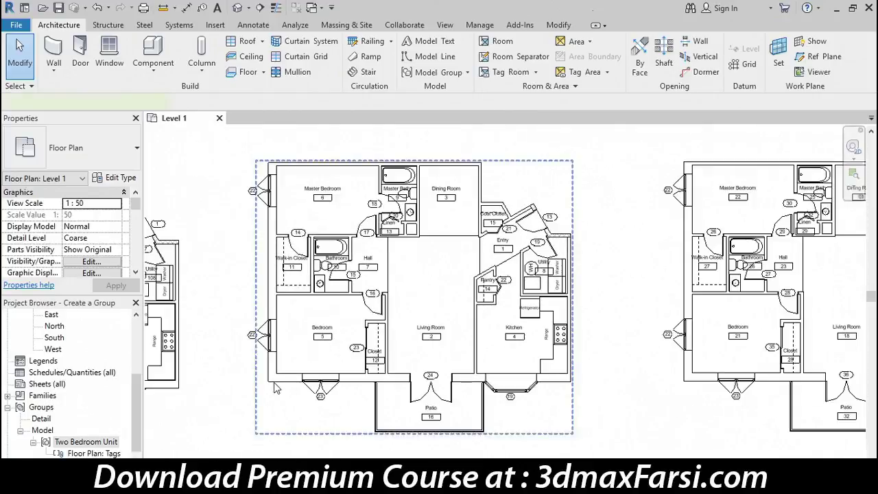
# Step: Duplicate the left unit's group type as 'Two Bedroom Unit (Extra Window)', then select the right-hand unit
pyautogui.click(278, 416)
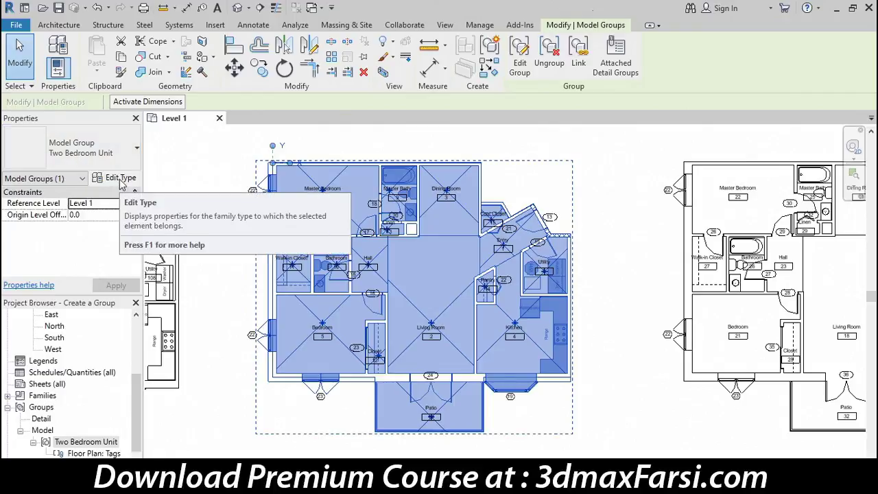
pyautogui.click(117, 179)
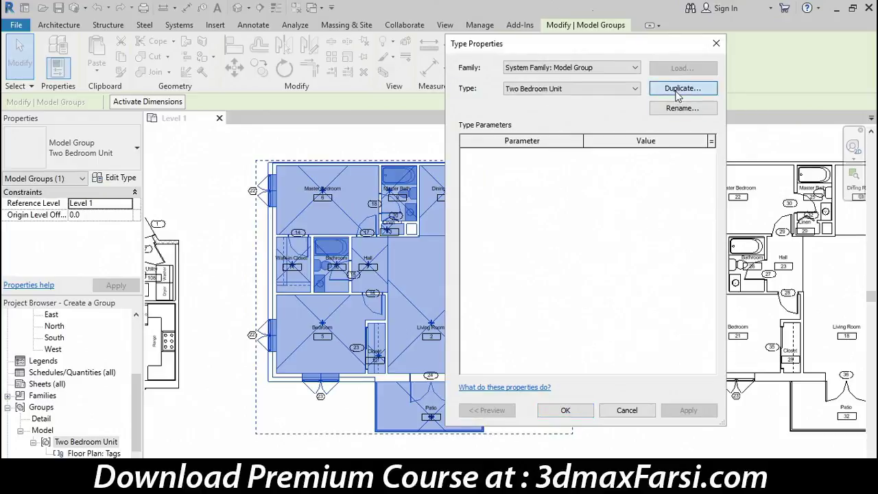
pyautogui.click(681, 87)
pyautogui.doubleClick(600, 225)
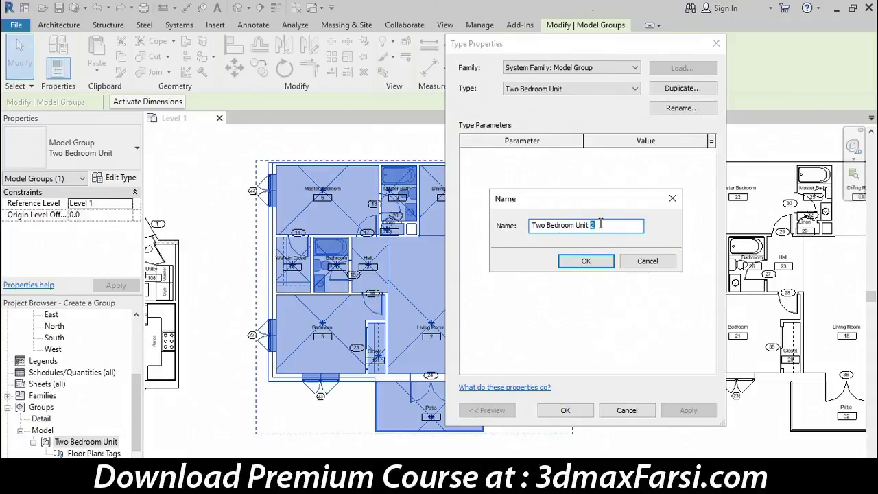
pyautogui.write('(')
pyautogui.write('ndow')
pyautogui.click(587, 261)
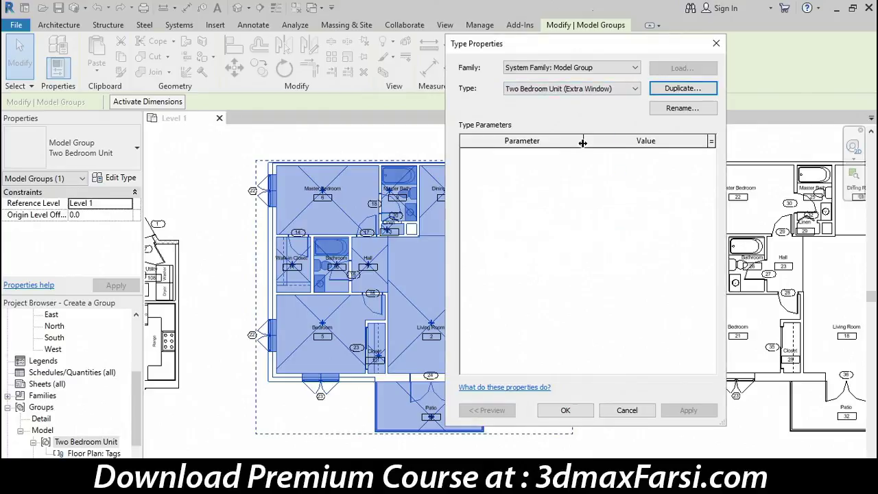
pyautogui.click(565, 412)
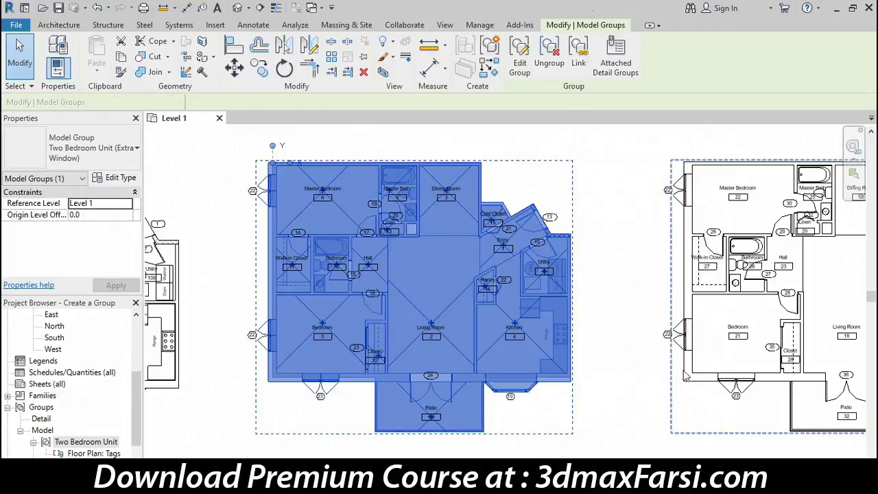
pyautogui.click(679, 380)
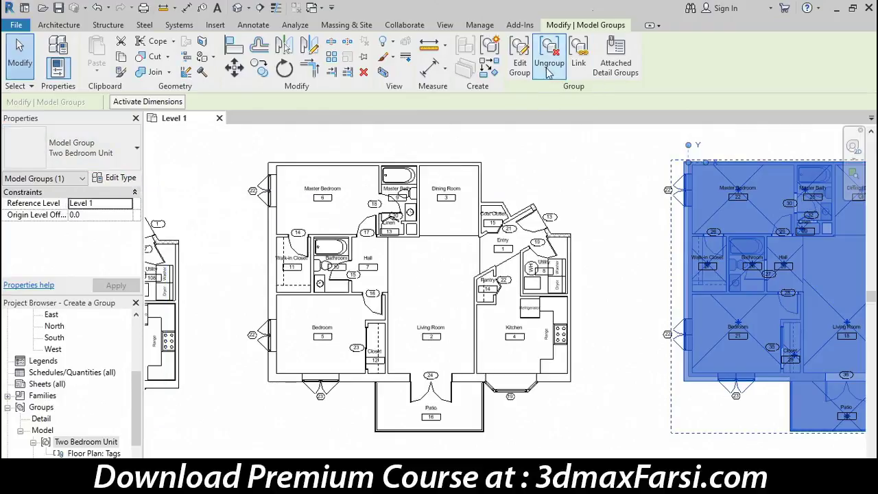
pyautogui.click(519, 58)
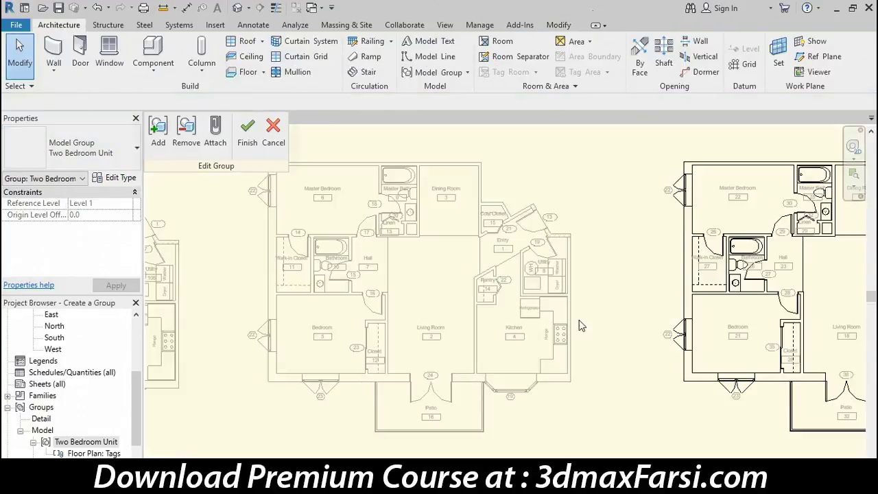
pyautogui.click(677, 336)
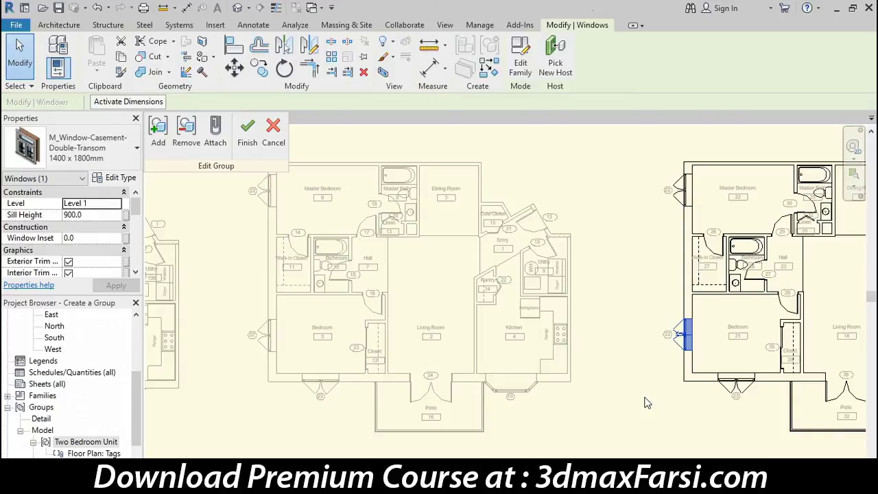
pyautogui.click(644, 403)
pyautogui.click(241, 152)
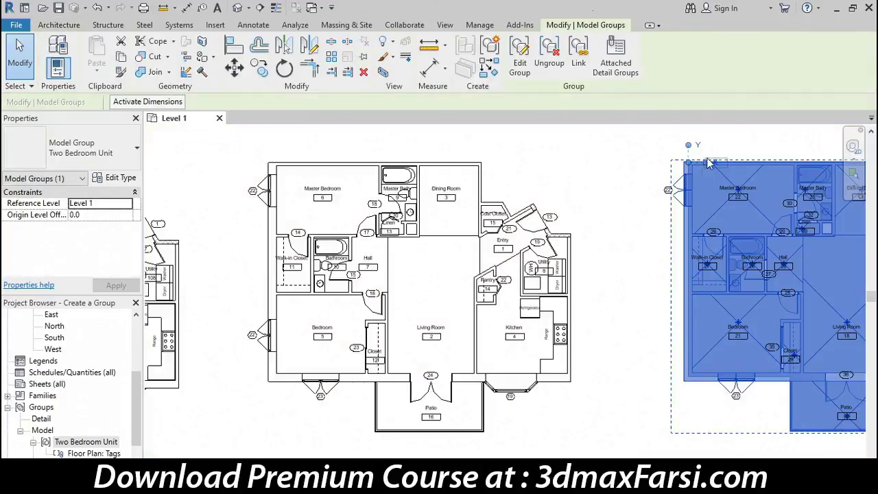
pyautogui.click(442, 401)
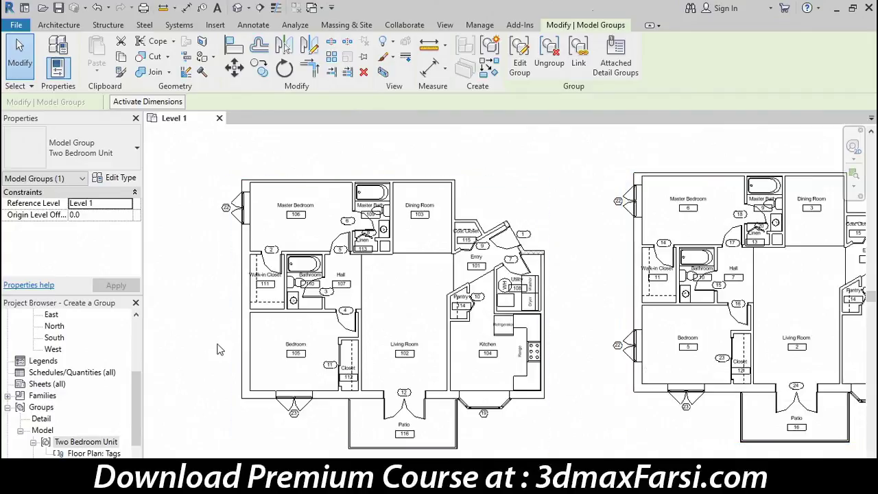
# Step: Switch the left unit's model group to the Two Bedroom Unit (Extra Window) type and deselect it
pyautogui.click(252, 398)
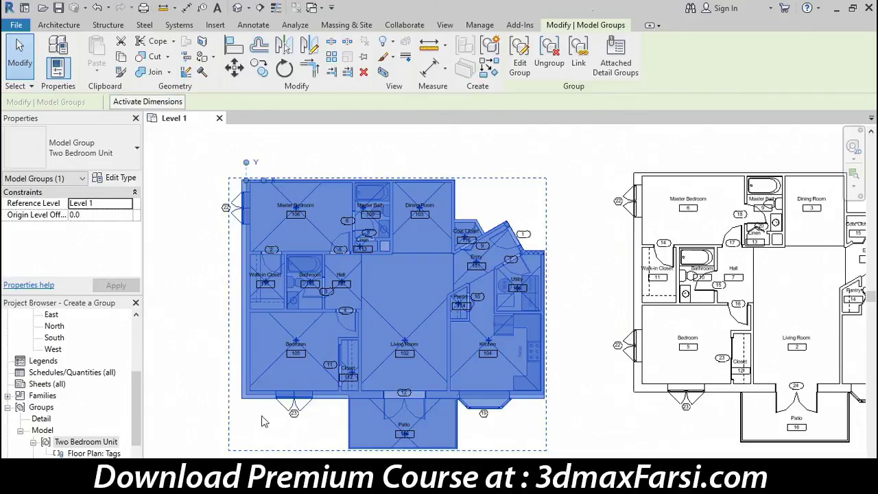
pyautogui.click(125, 159)
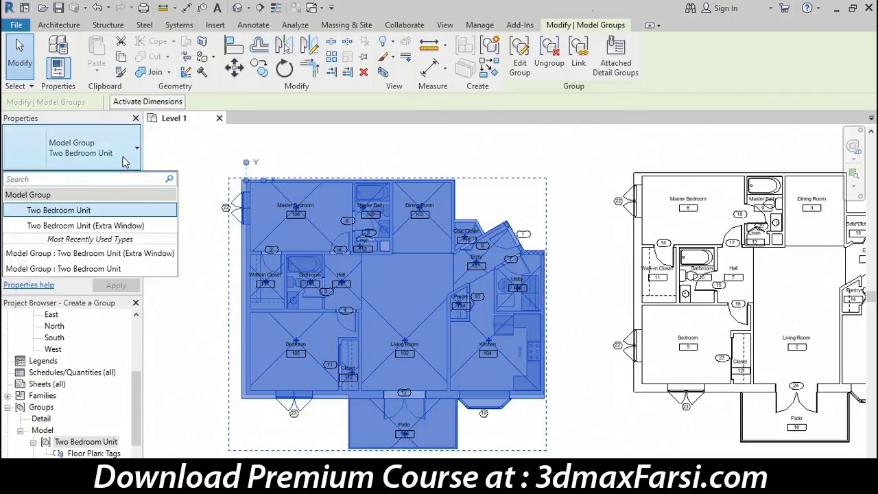
pyautogui.click(55, 229)
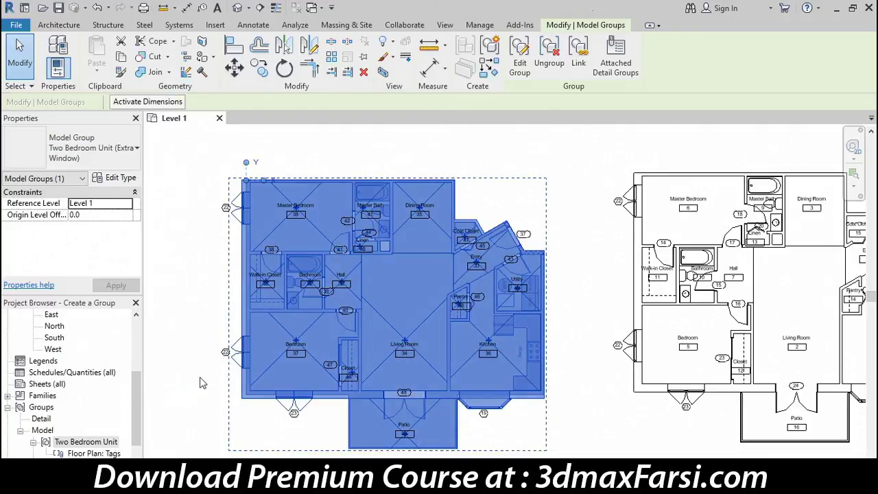
pyautogui.click(201, 383)
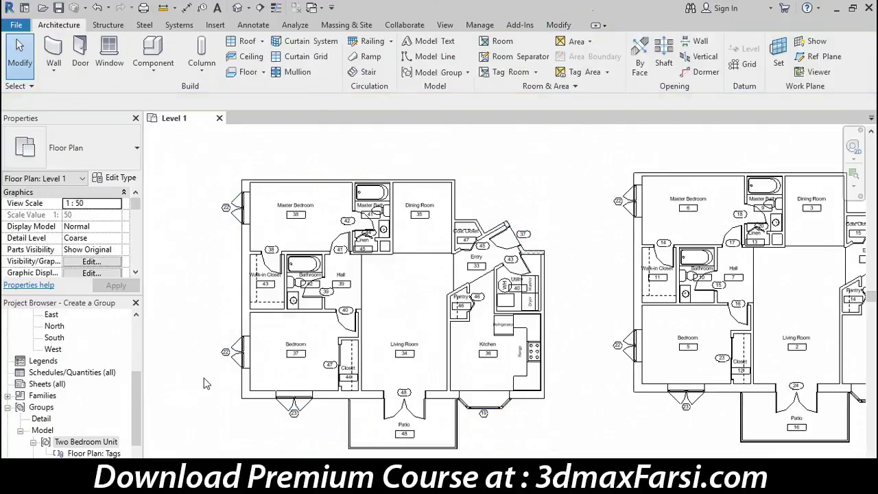